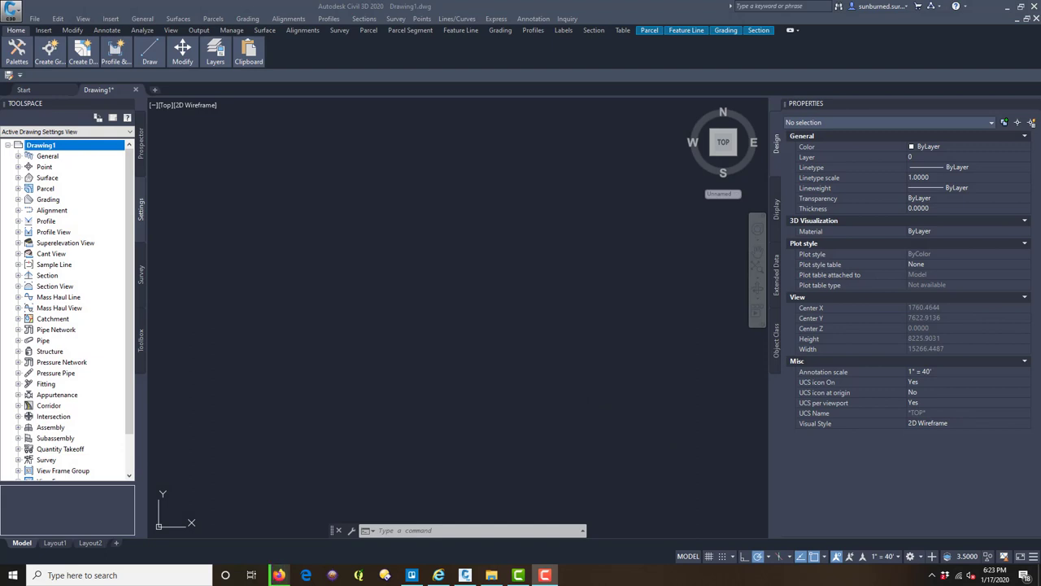
# Bring the Civil 3D window with the blank Drawing1 into focus.
pyautogui.click(555, 179)
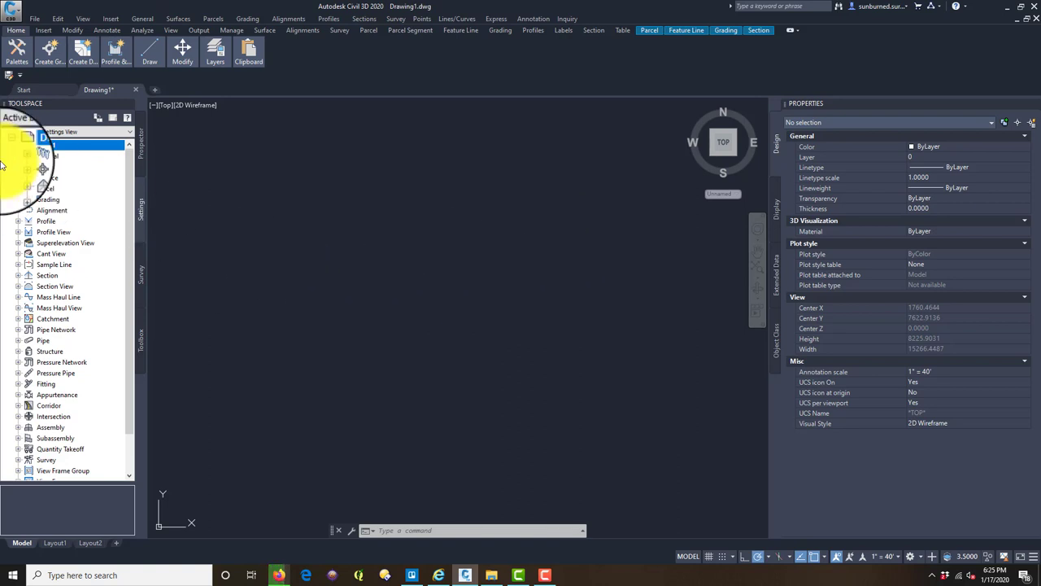
# Set Drawing1's zone to USA, California: NAD83 California State Planes, Zone III, US Foot.
pyautogui.rightClick(33, 151)
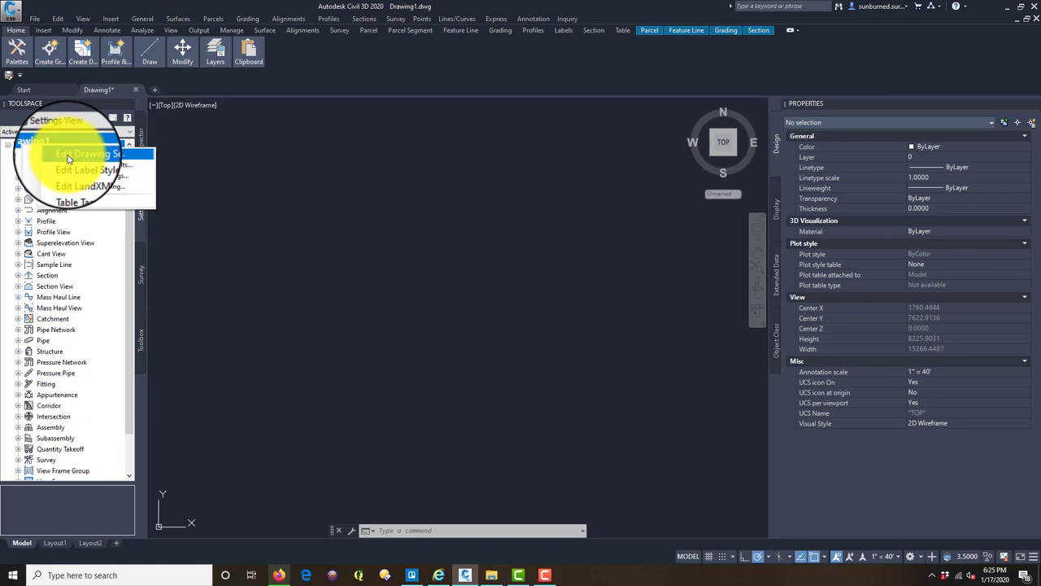
pyautogui.click(68, 157)
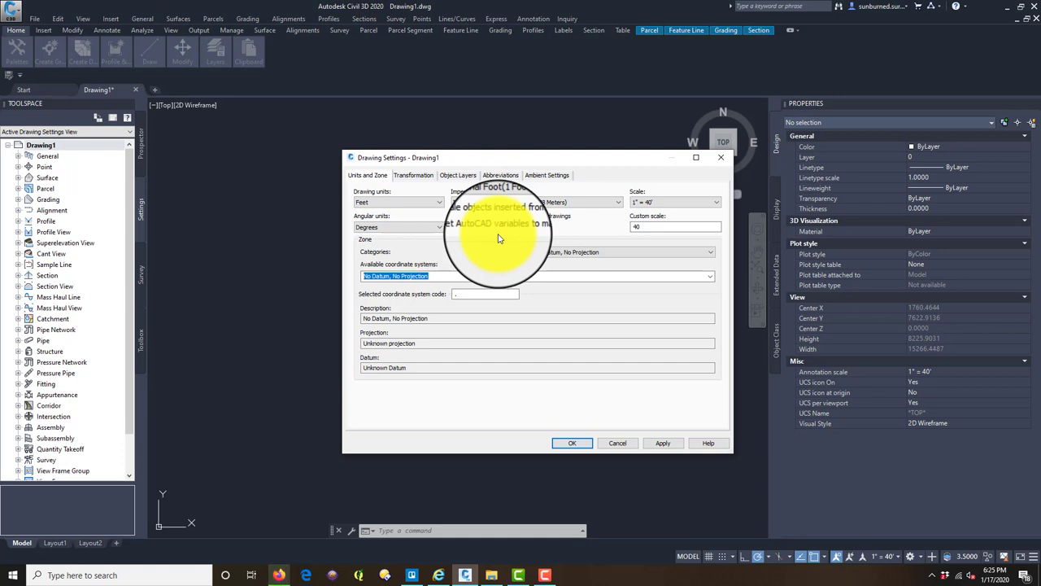
pyautogui.click(442, 203)
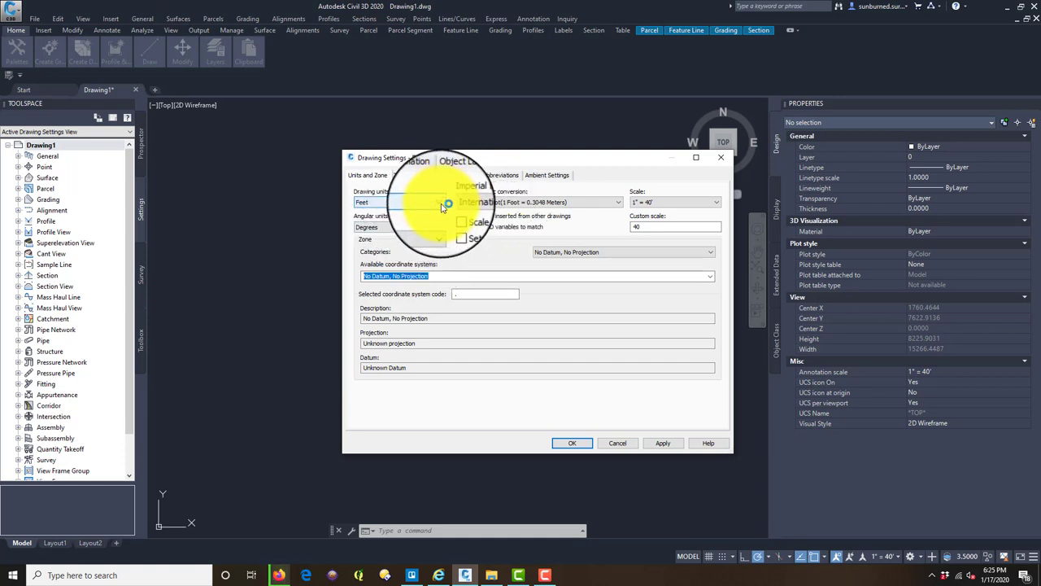
pyautogui.click(703, 252)
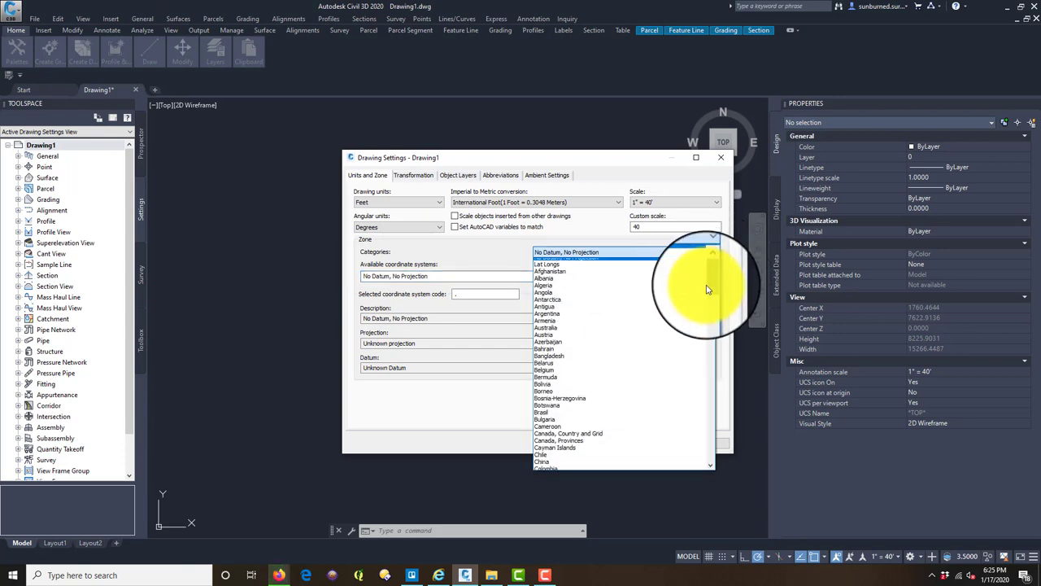
pyautogui.moveTo(708, 289); pyautogui.dragTo(694, 402)
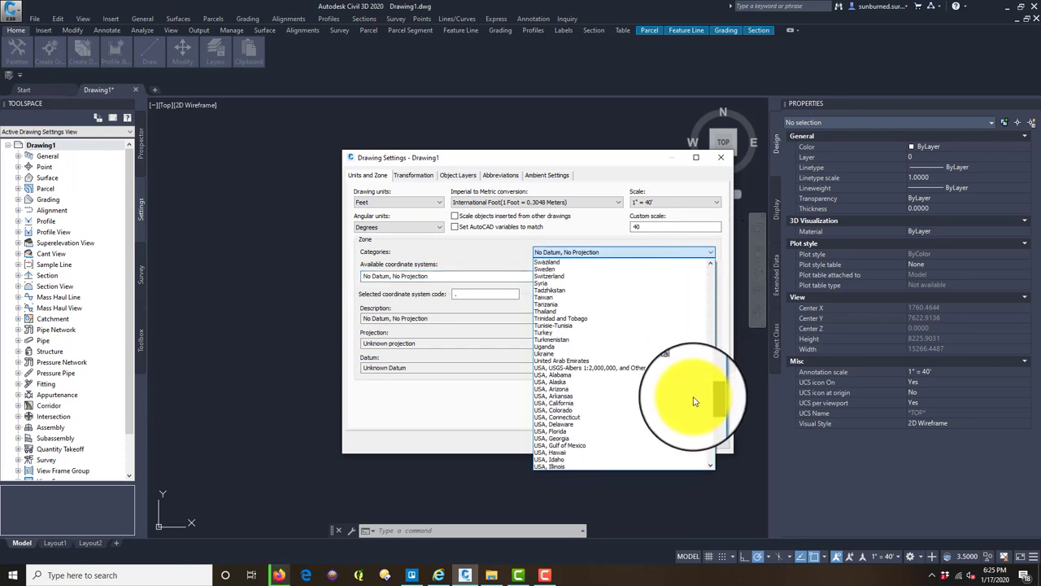
pyautogui.click(567, 406)
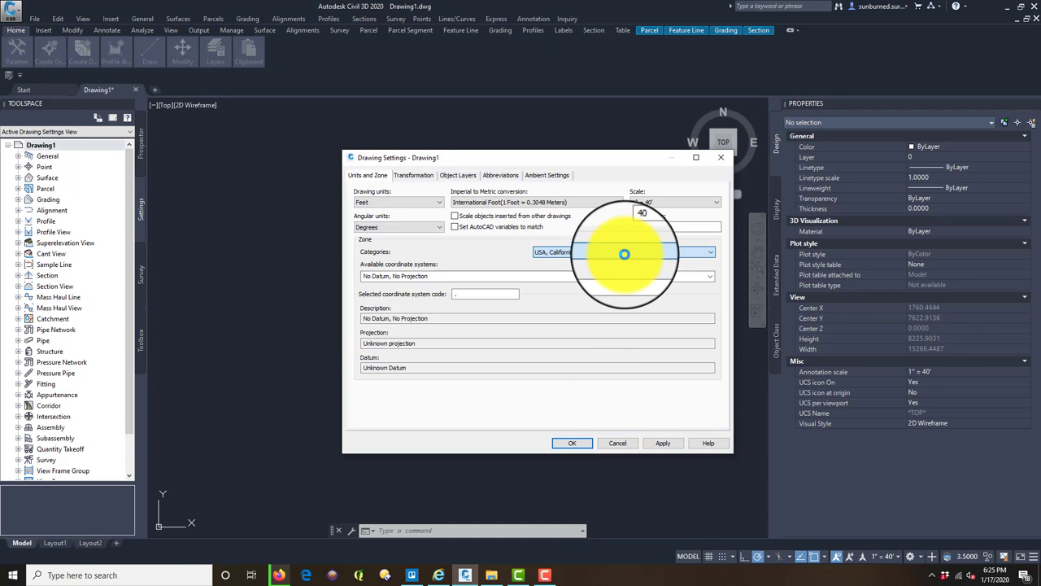
pyautogui.click(620, 278)
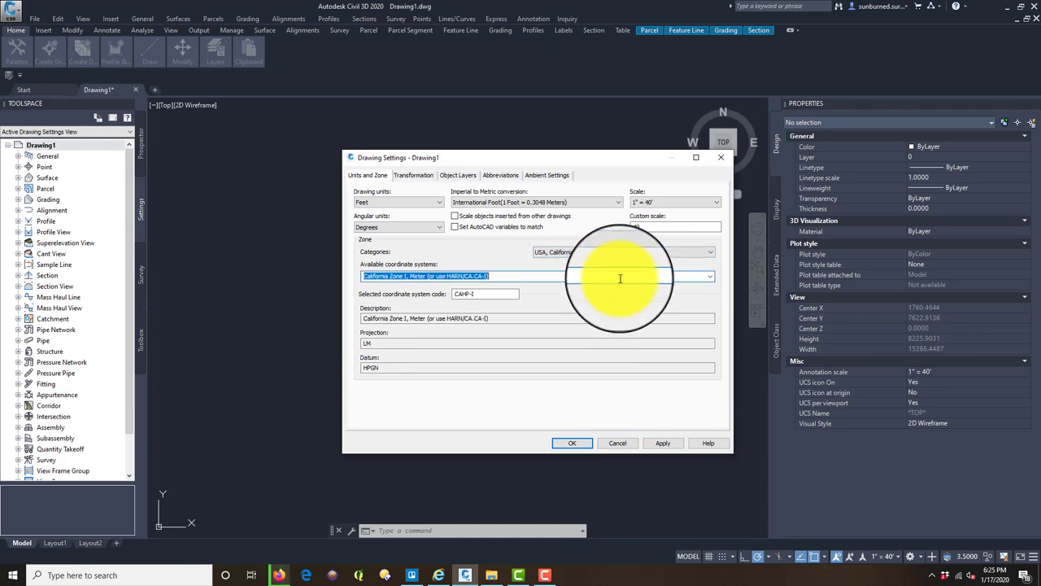
pyautogui.click(709, 276)
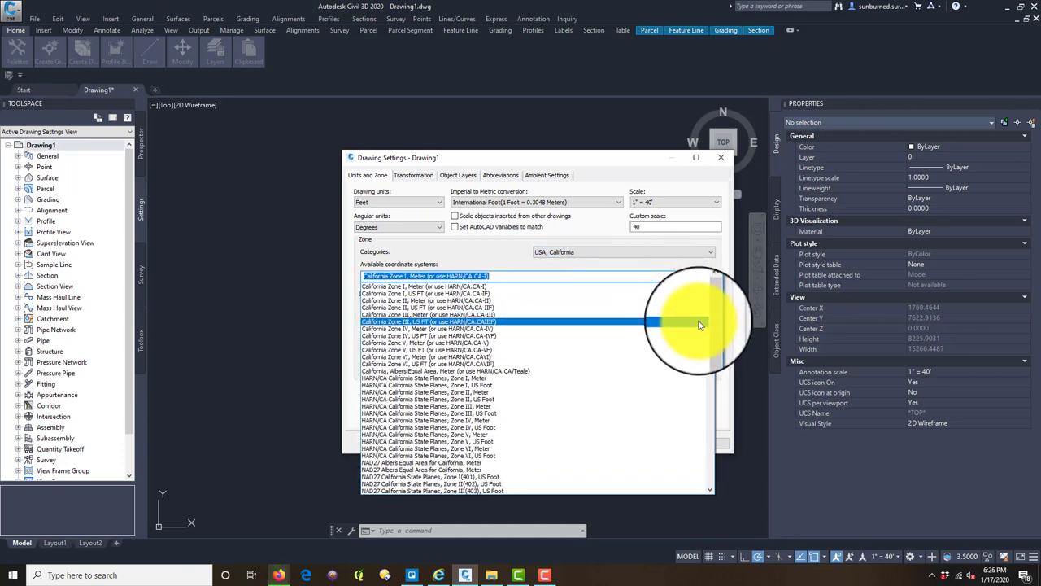
pyautogui.moveTo(708, 326); pyautogui.dragTo(705, 367)
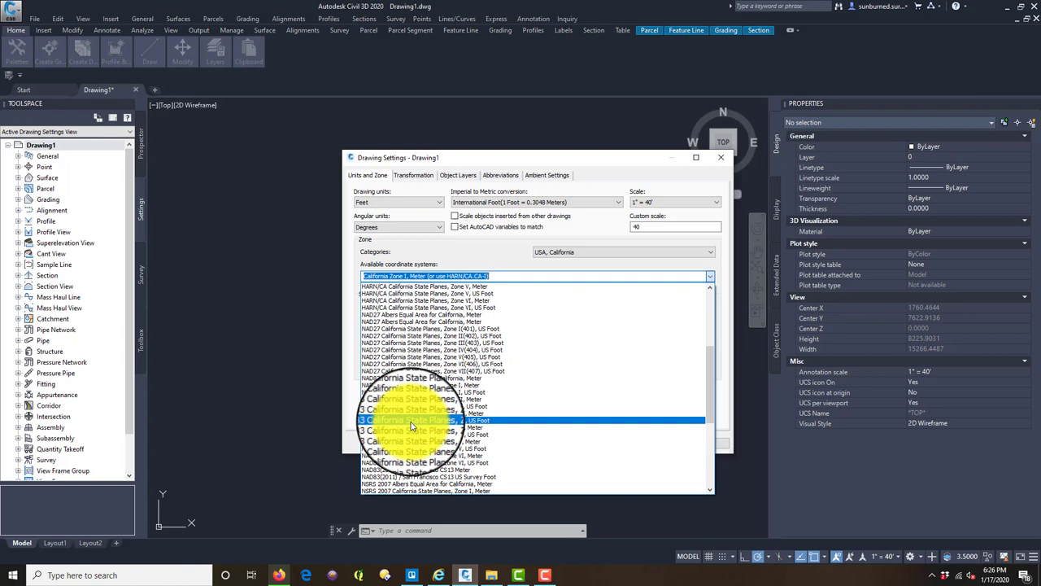
pyautogui.click(446, 424)
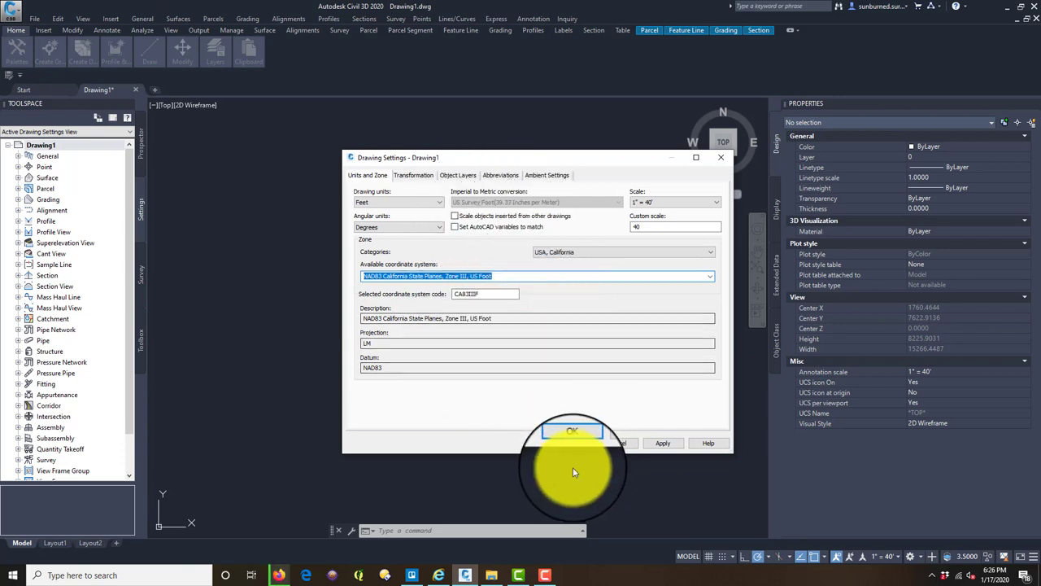
pyautogui.click(583, 444)
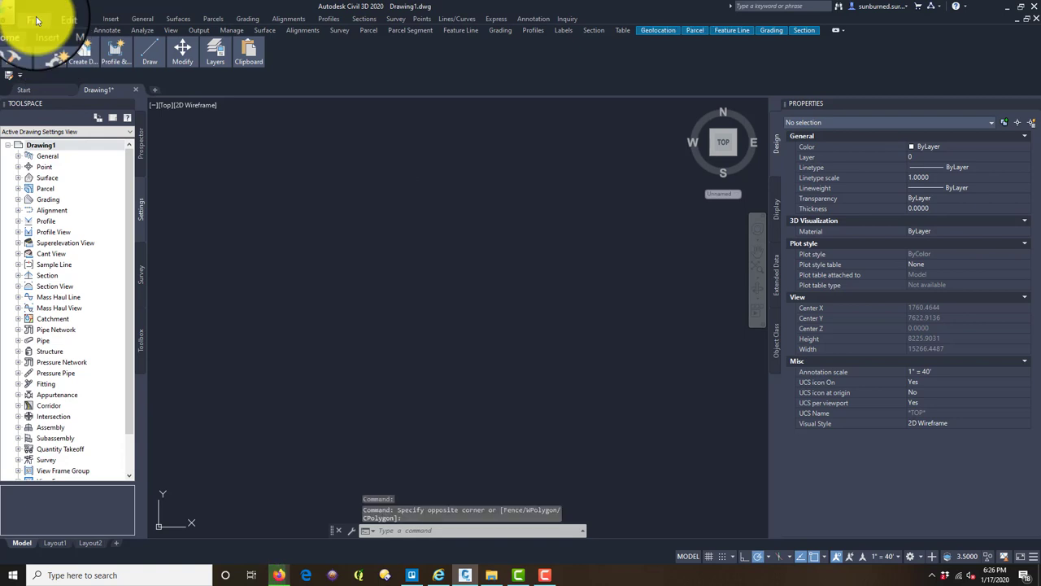
# Start Save As and cancel the command-line file-format prompt.
pyautogui.click(33, 20)
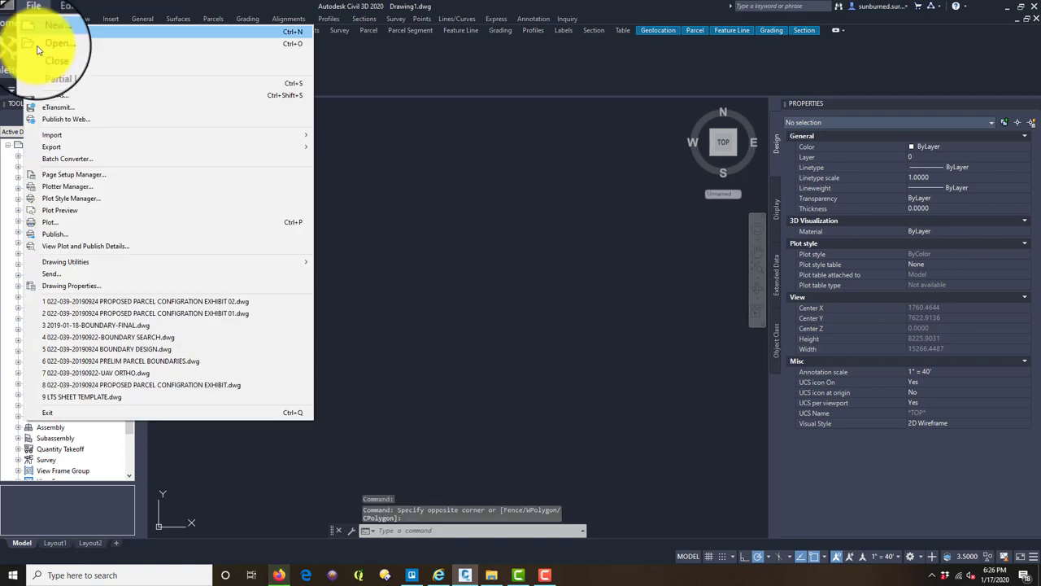
pyautogui.click(61, 96)
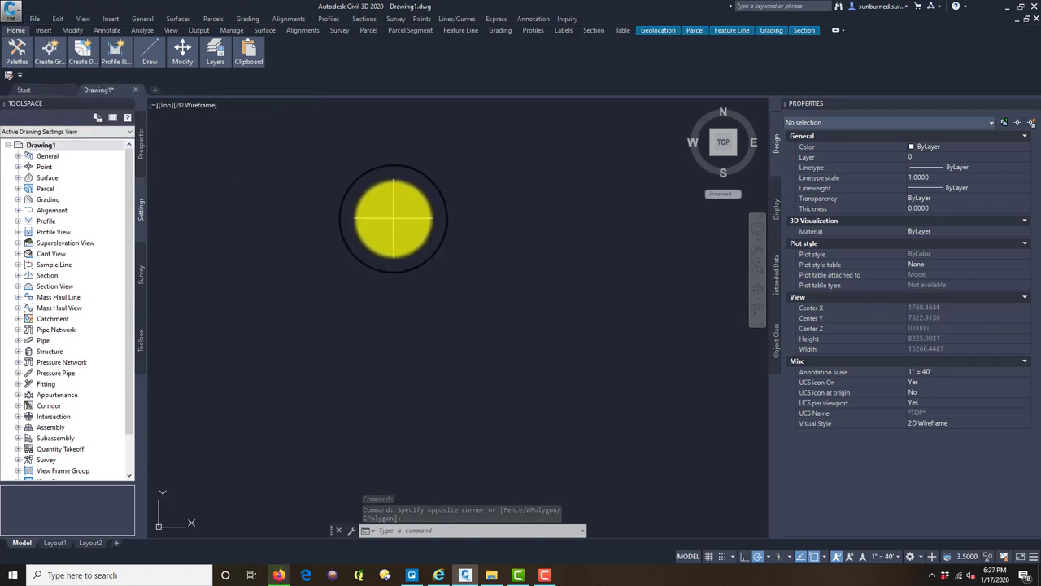
pyautogui.hotkey('ctrl', 'shift', 's')
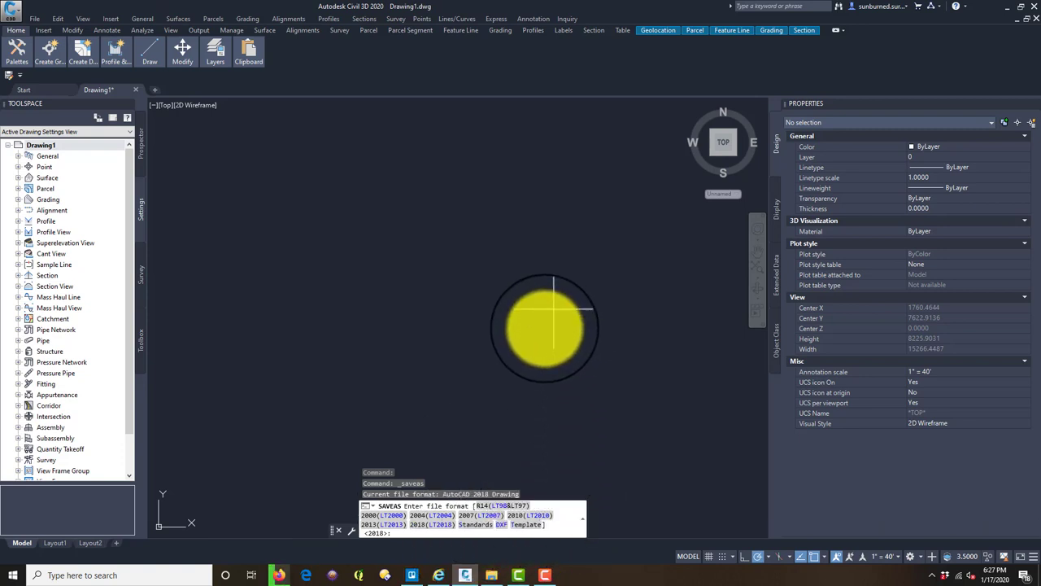
pyautogui.press('Escape')
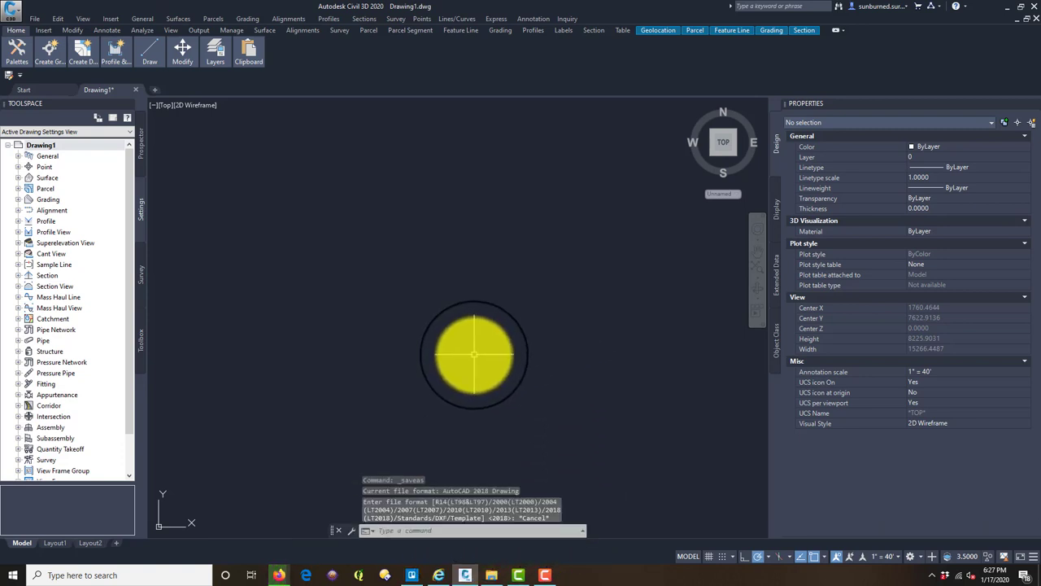
# Set the FILEDIA system variable to 1.
pyautogui.write('Fil')
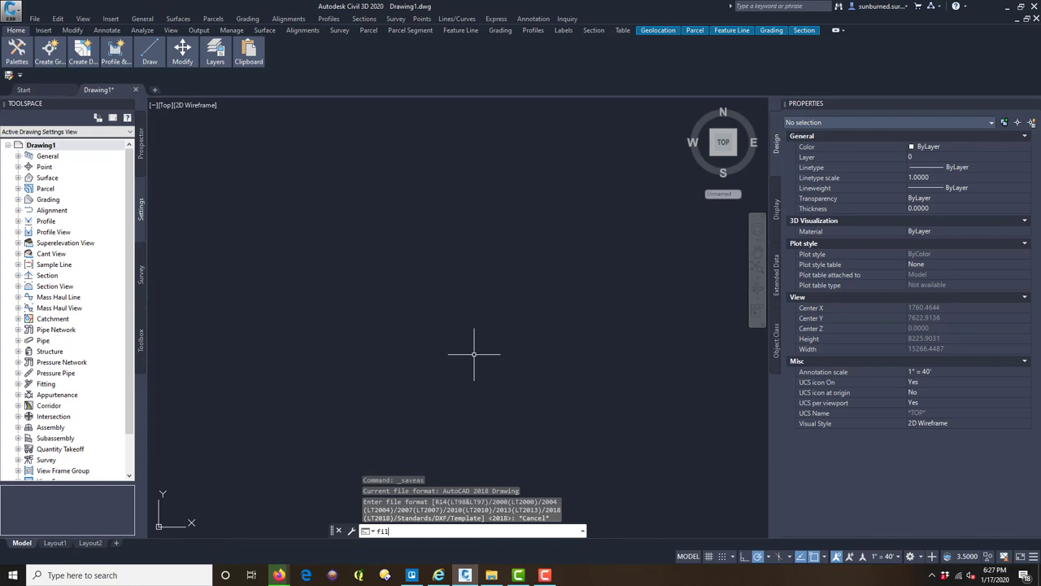
pyautogui.write('edia')
pyautogui.press('Return')
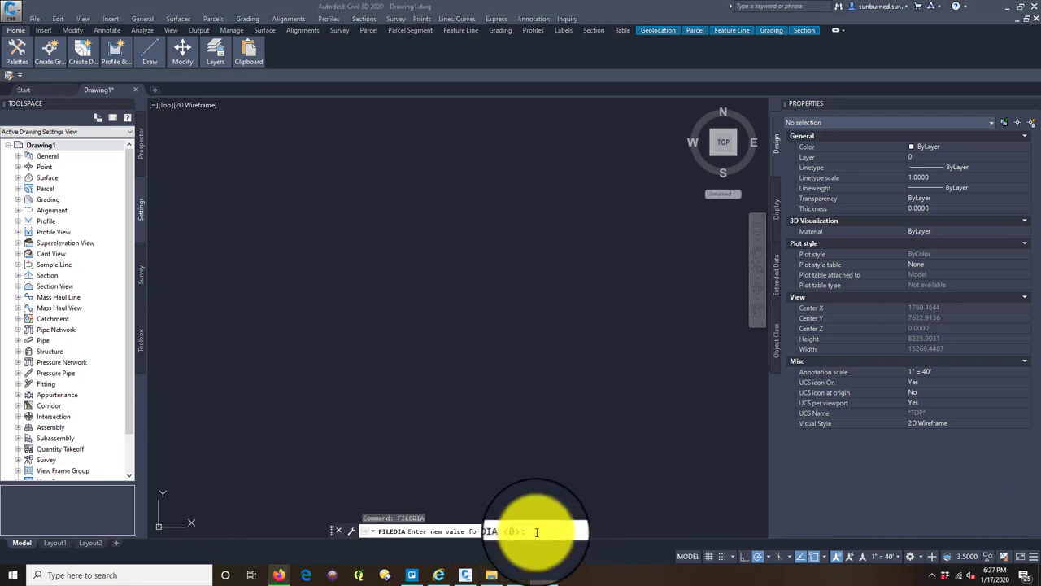
pyautogui.write('1')
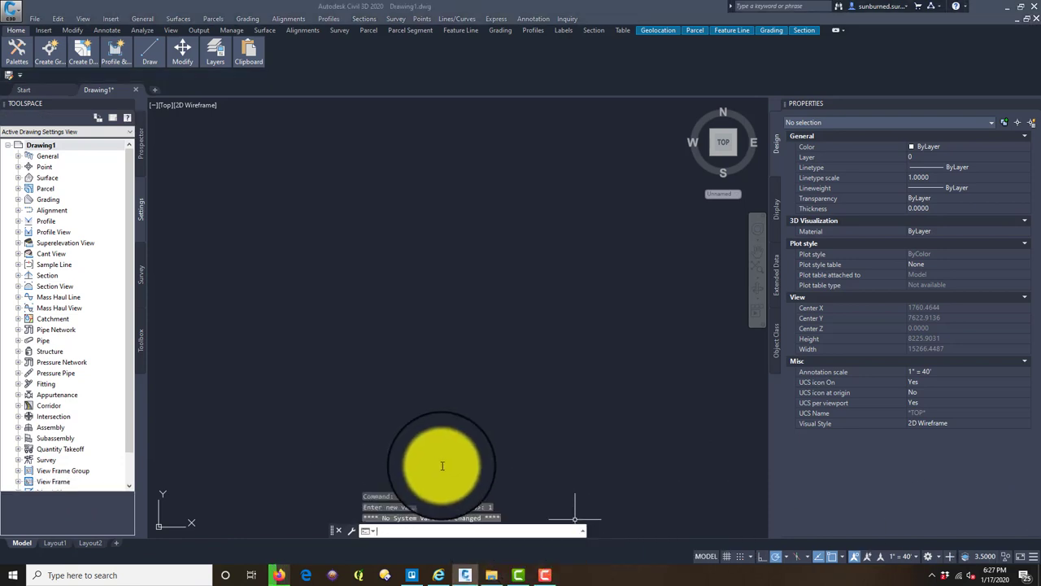
pyautogui.press('Return')
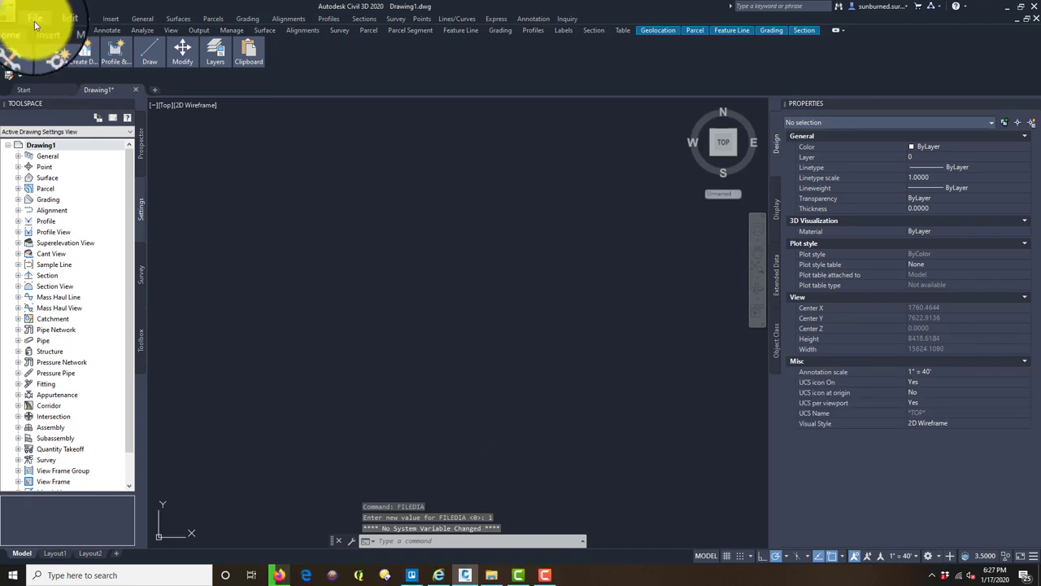
# Save the drawing as PRIMARY SHEETS.dwg in the C: drive's GIS > Projects > Downtown Stockton Basemap folder.
pyautogui.click(35, 20)
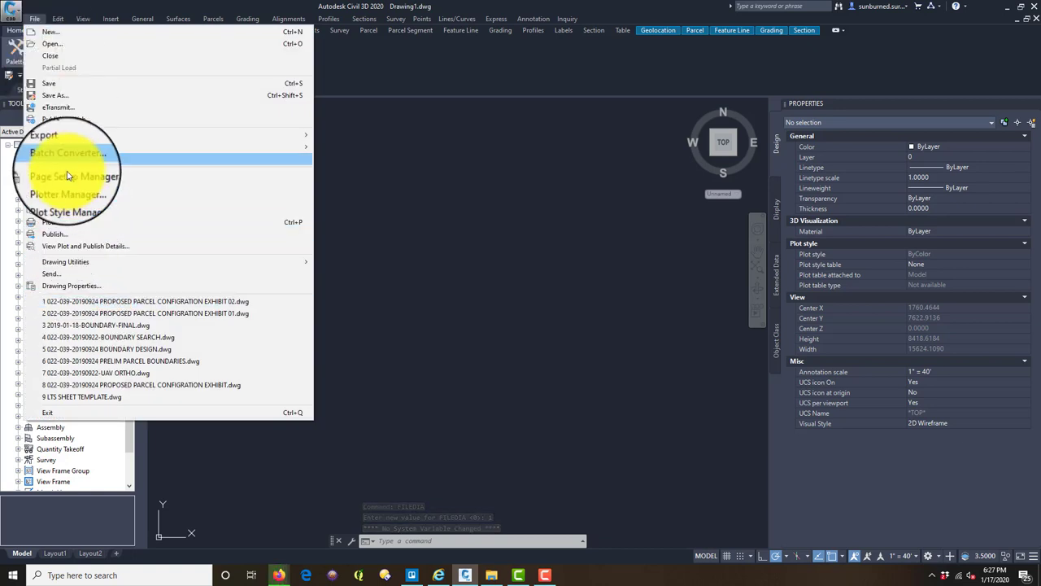
pyautogui.click(70, 97)
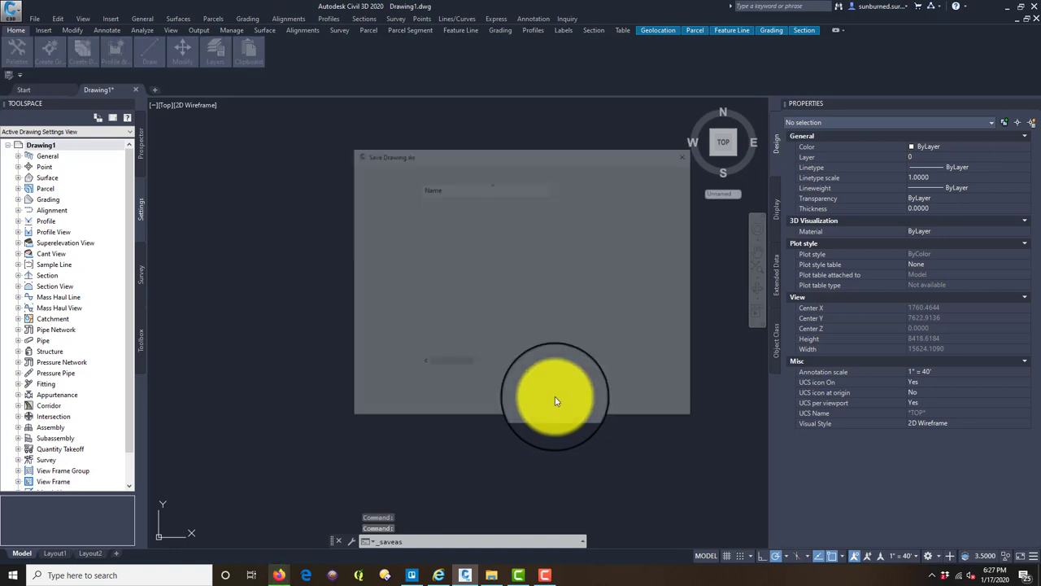
pyautogui.click(460, 171)
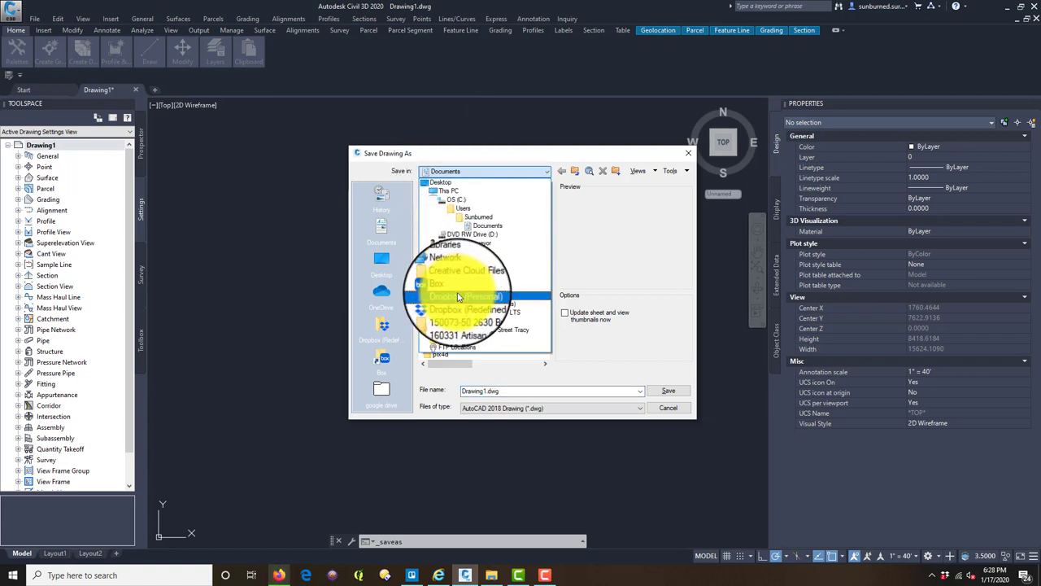
pyautogui.click(457, 201)
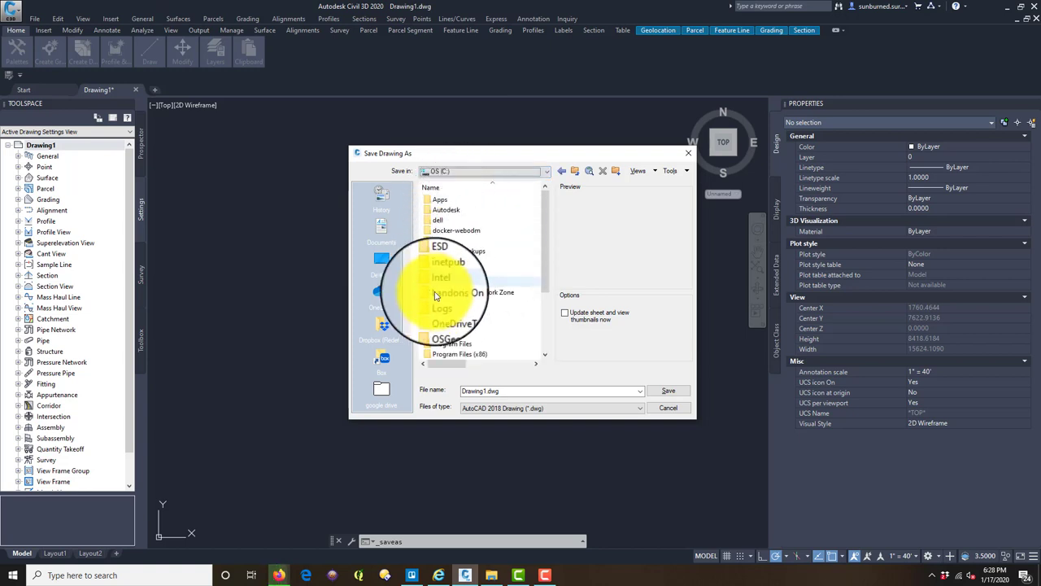
pyautogui.doubleClick(458, 294)
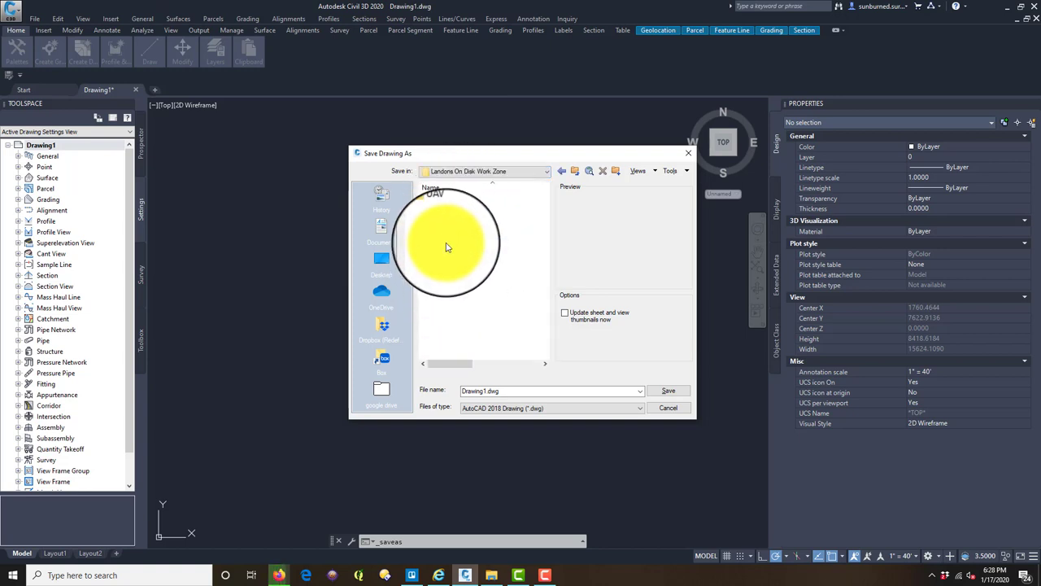
pyautogui.doubleClick(438, 199)
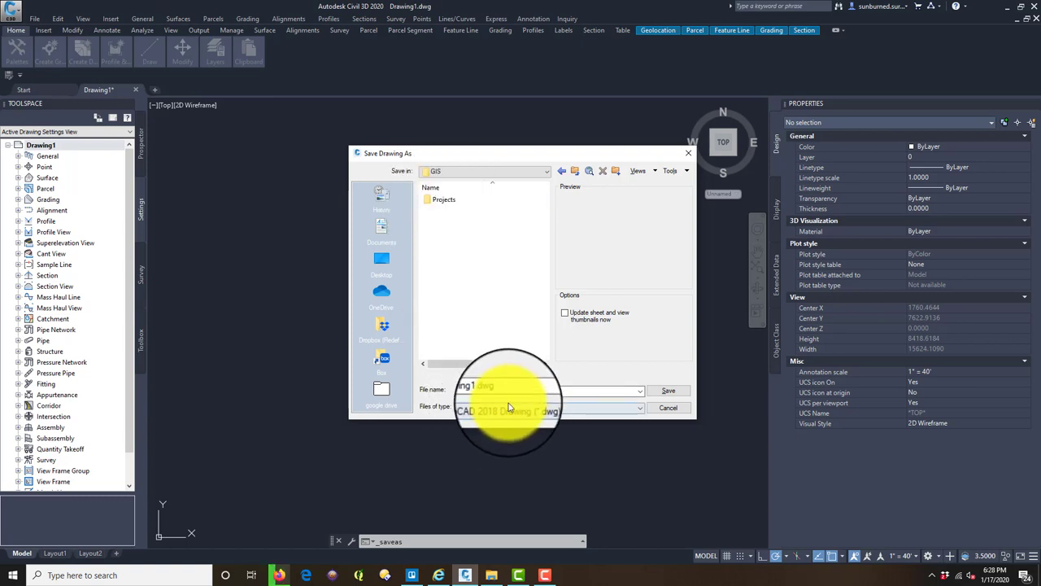
pyautogui.doubleClick(442, 196)
pyautogui.doubleClick(447, 199)
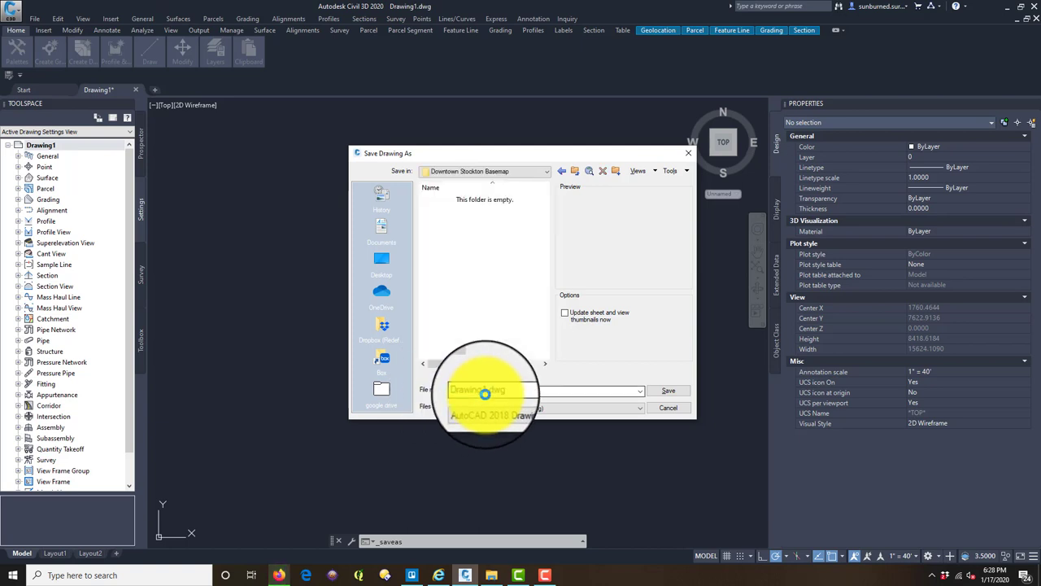
pyautogui.doubleClick(484, 391)
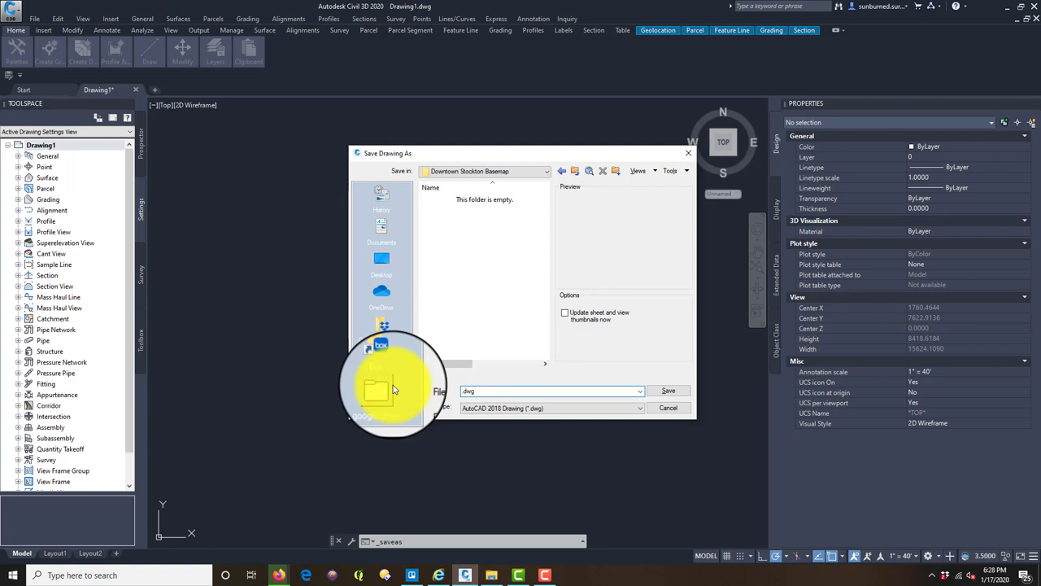
pyautogui.write('PRIMARY SHEETS.')
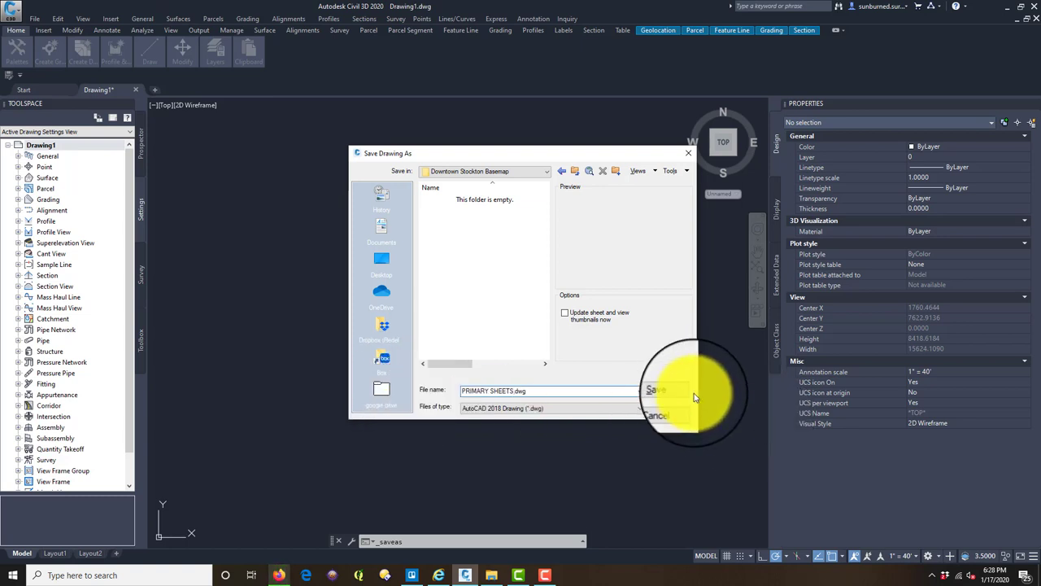
pyautogui.click(667, 392)
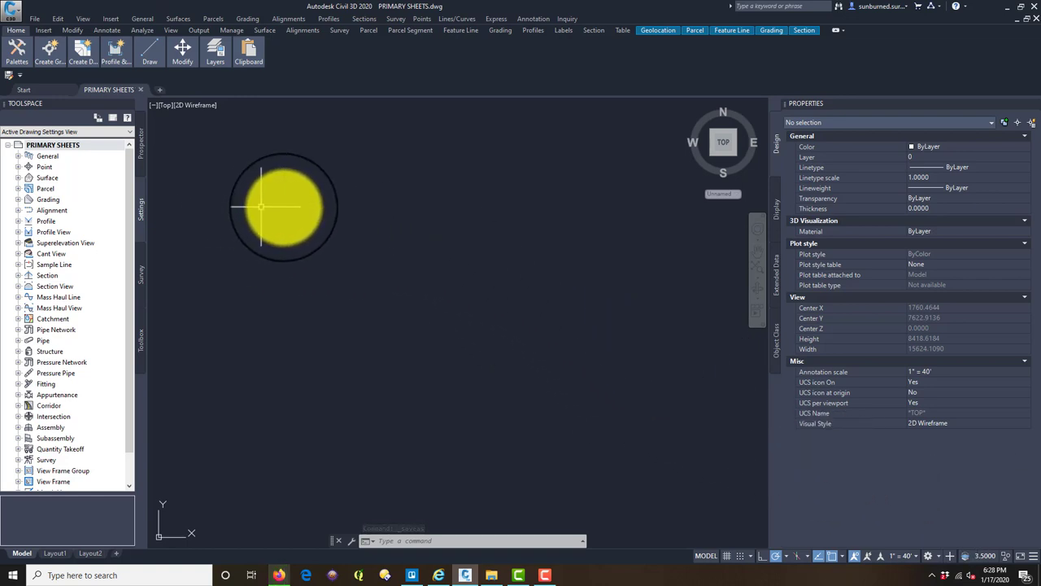
# Turn on the Map Aerial online map and accept using online map data.
pyautogui.click(667, 31)
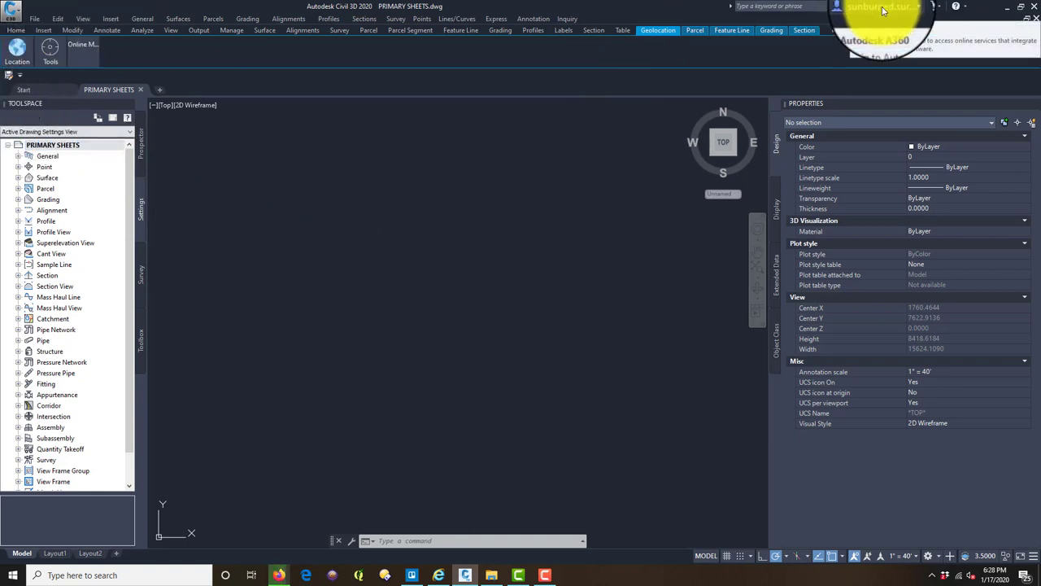
pyautogui.click(17, 51)
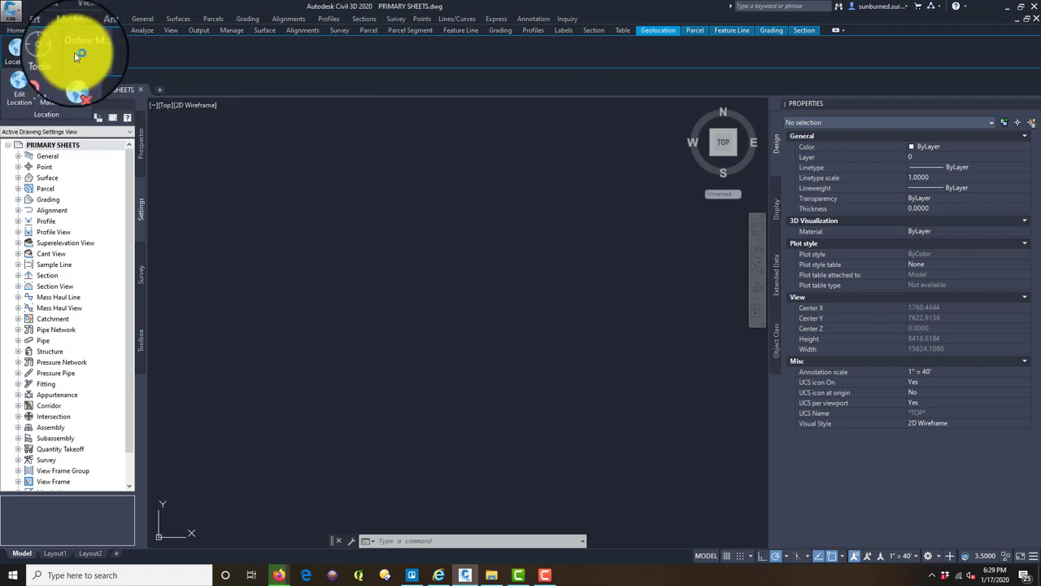
pyautogui.click(94, 54)
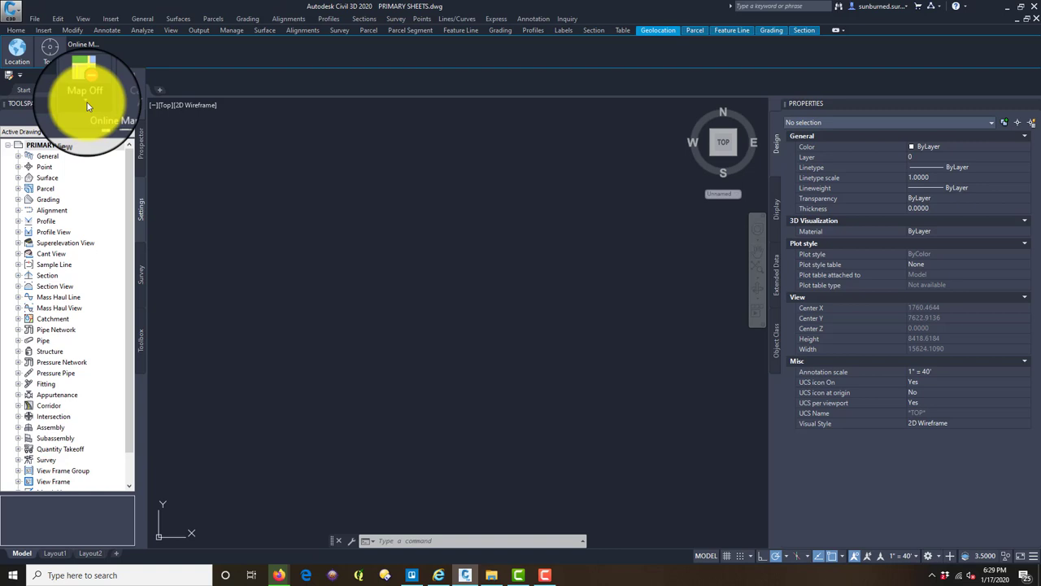
pyautogui.click(87, 102)
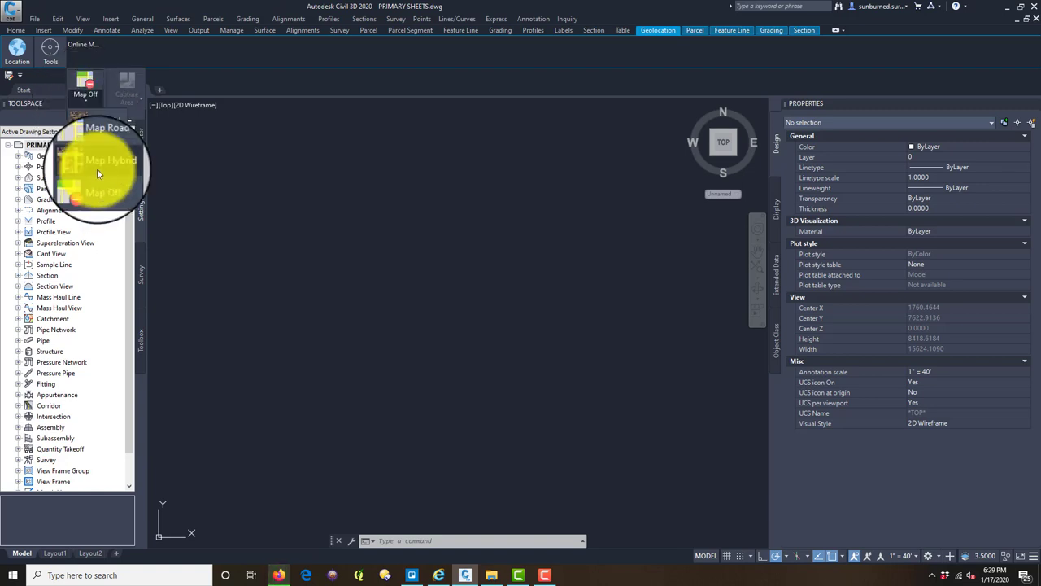
pyautogui.click(470, 220)
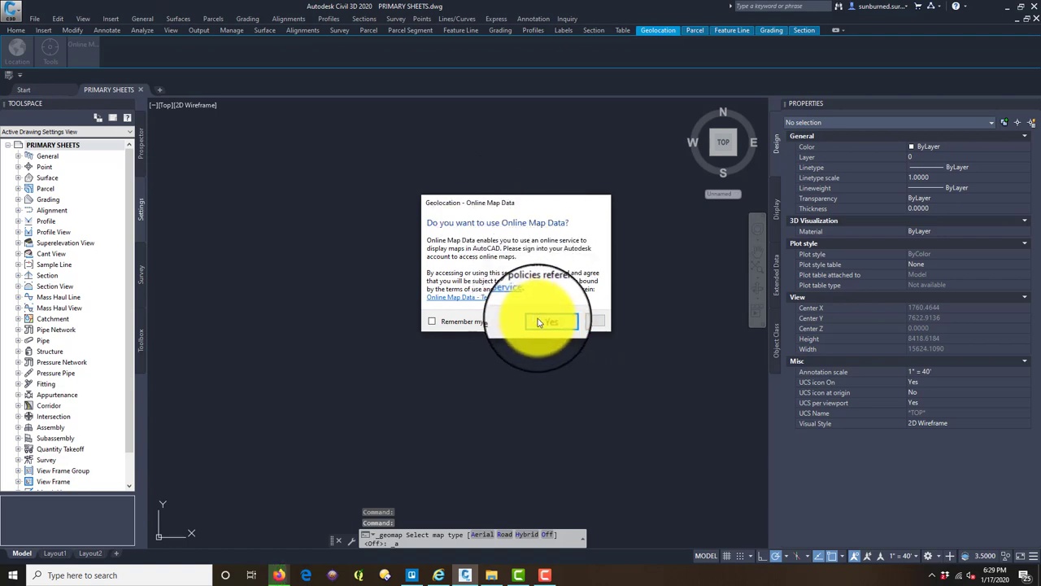
pyautogui.click(544, 322)
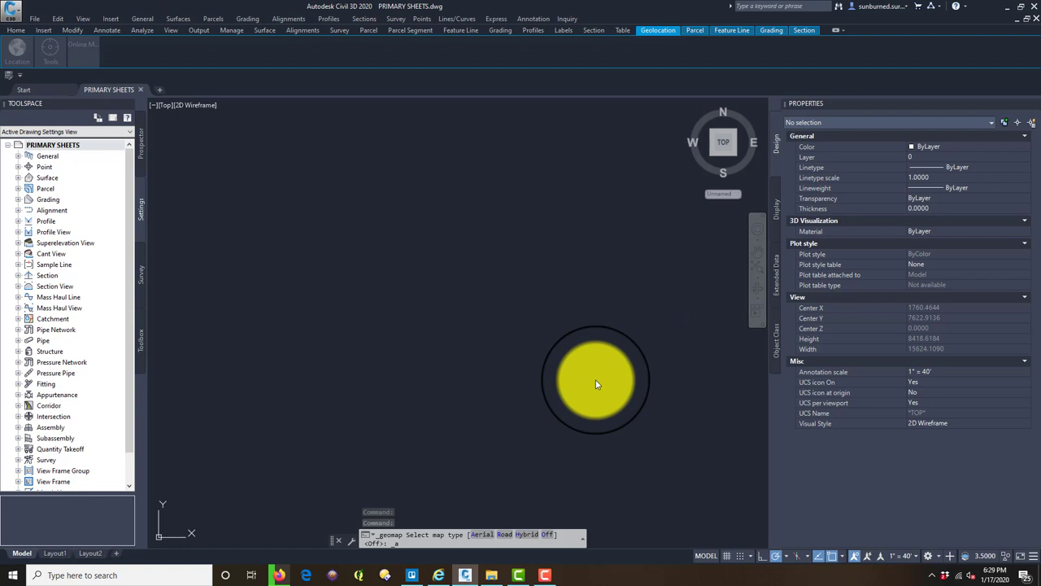
# Begin the POINT command (POI) in the empty drawing.
pyautogui.click(533, 360)
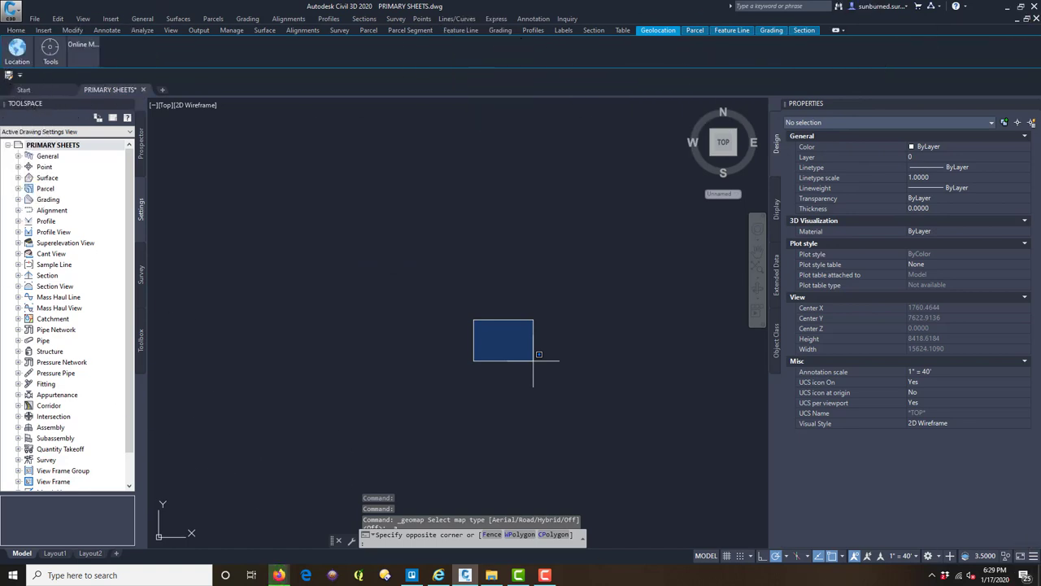
pyautogui.click(534, 360)
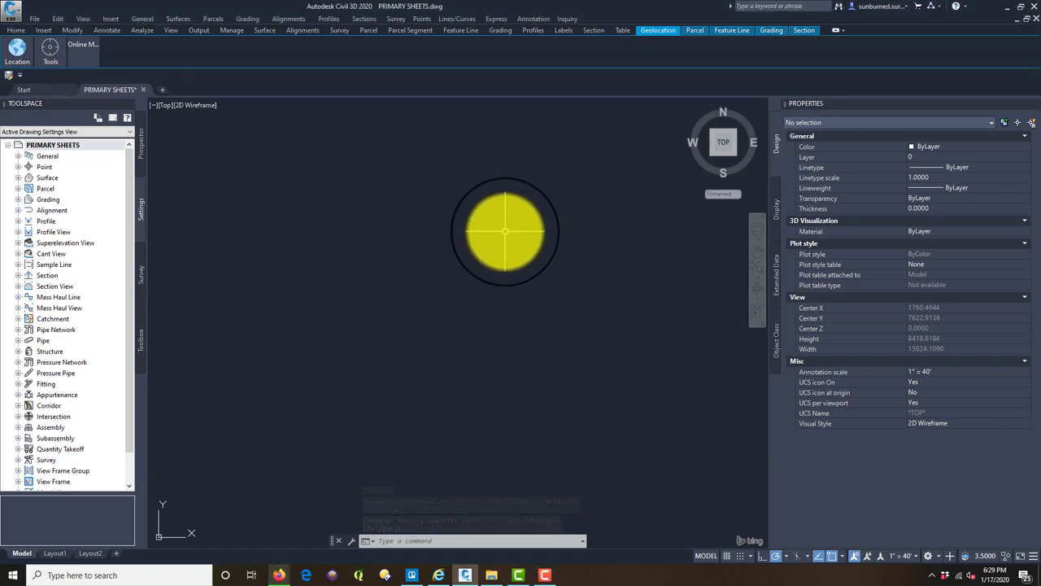
pyautogui.write('POINT')
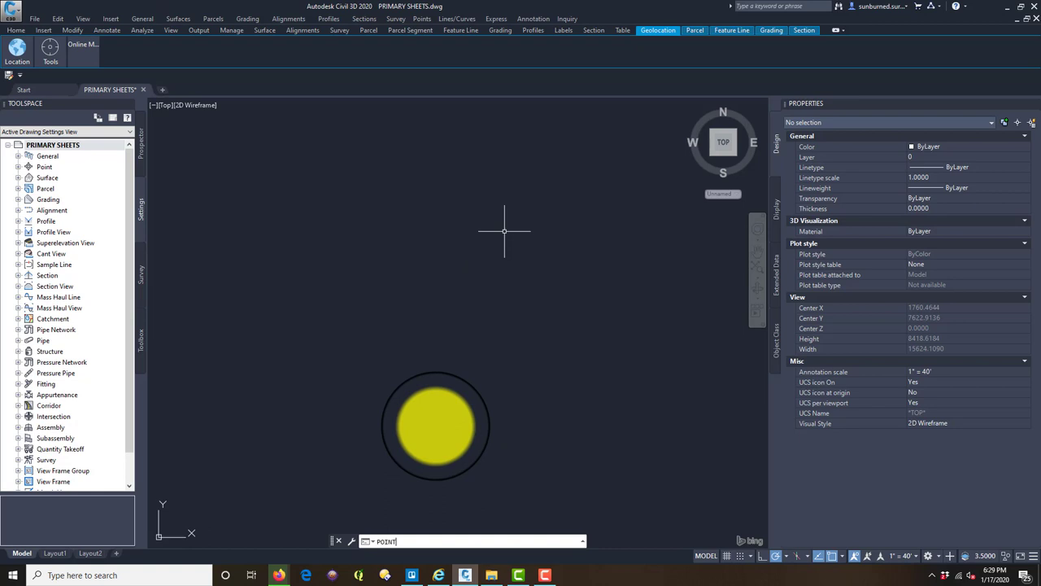
# Place a point anywhere in the drawing and select it.
pyautogui.press('Return')
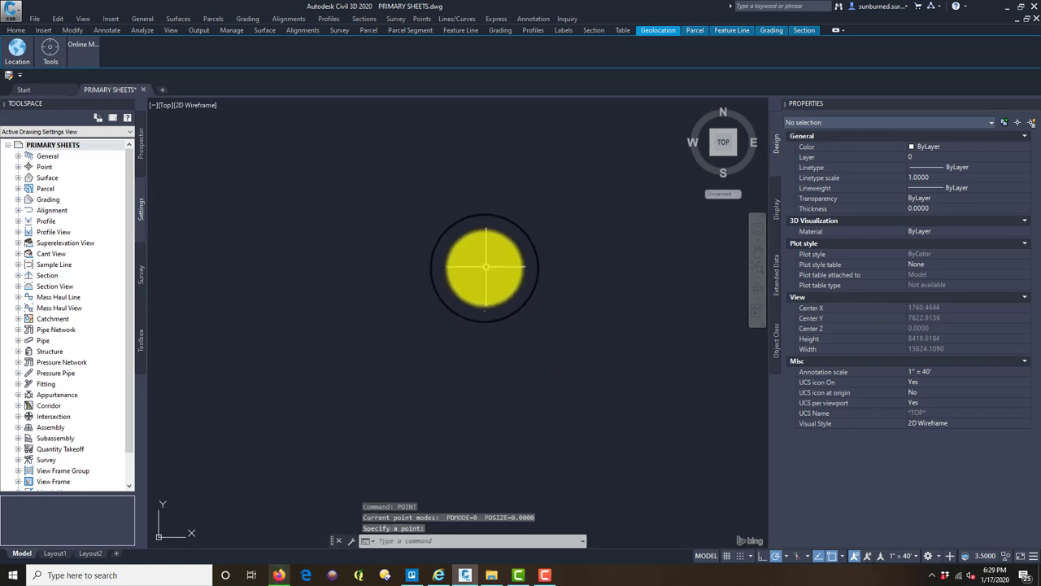
pyautogui.click(455, 285)
pyautogui.click(511, 325)
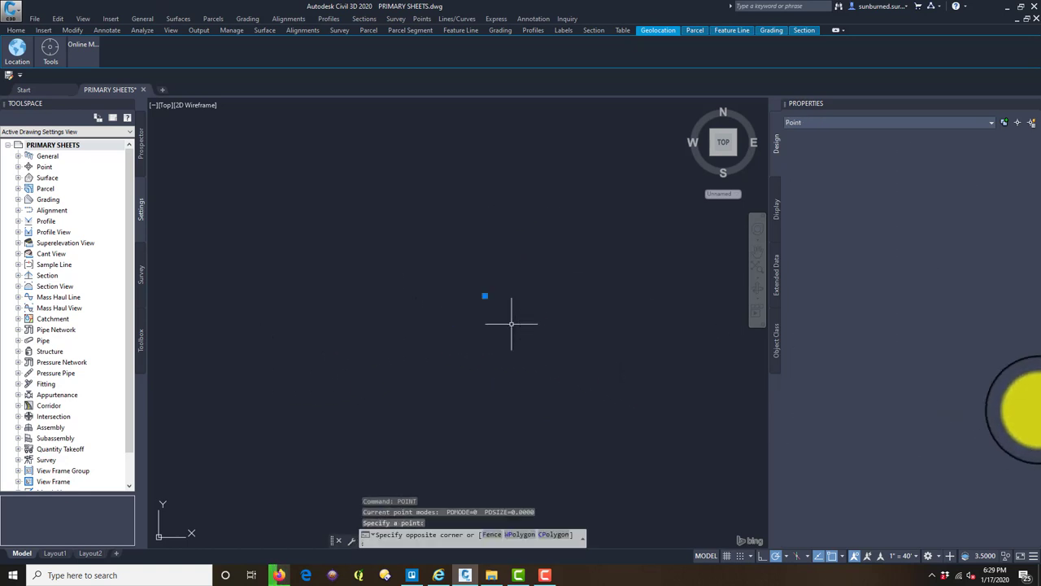
# Set the point's Position X to 6100000 and Position Y to 2100000 in Properties.
pyautogui.click(952, 275)
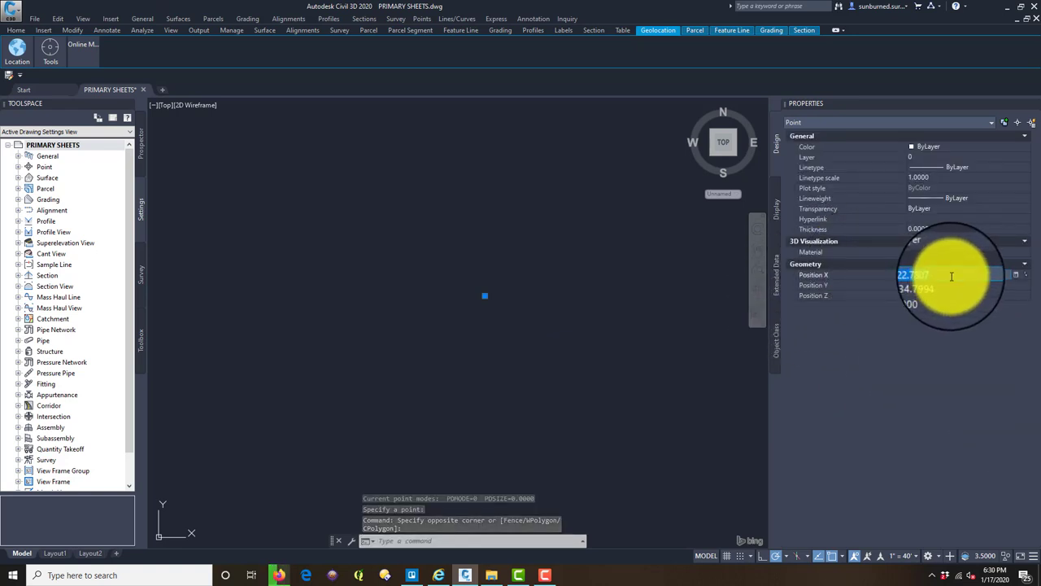
pyautogui.write('6')
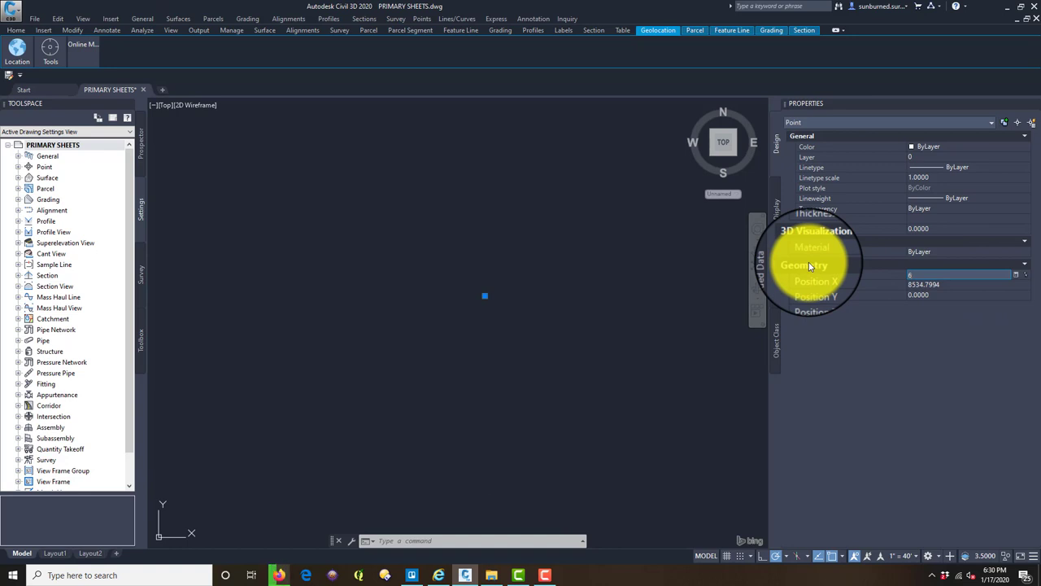
pyautogui.write('2')
pyautogui.write(',100')
pyautogui.press('Escape')
pyautogui.click(959, 275)
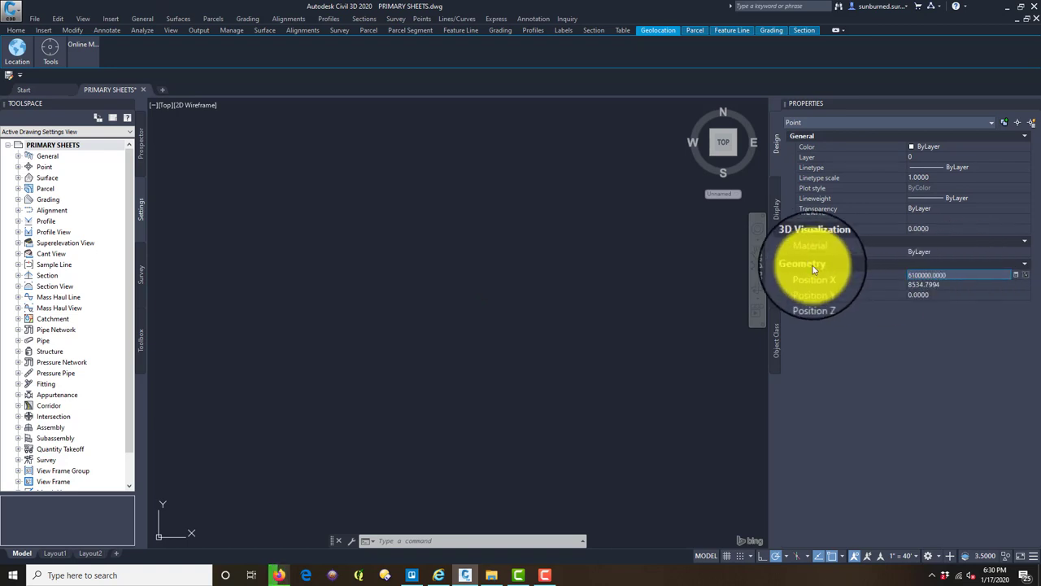
pyautogui.press('Tab')
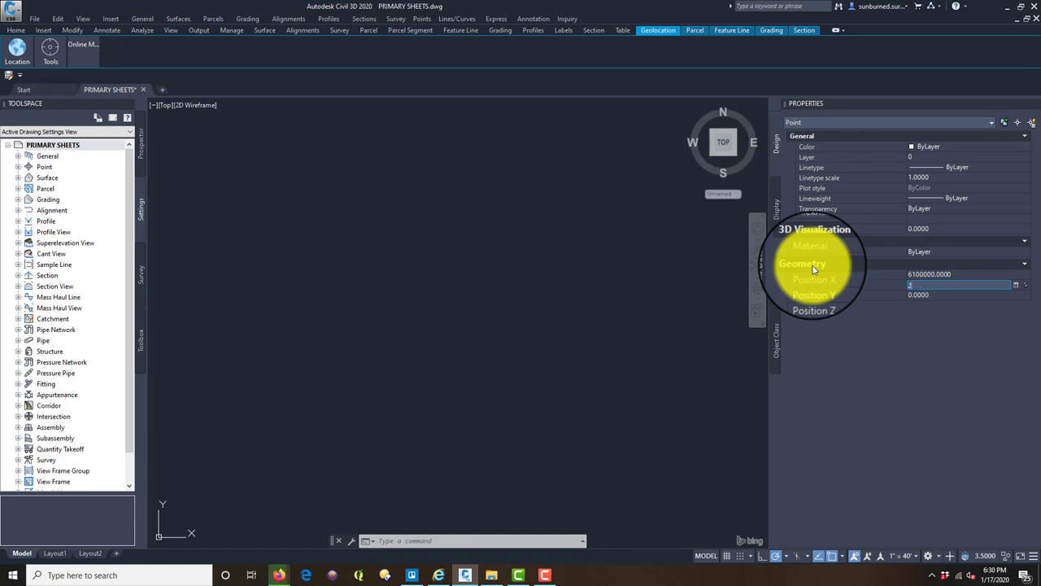
pyautogui.write('2100000')
pyautogui.press('Tab')
# Zoom extents to bring the point and the Bing aerial imagery into view.
pyautogui.click(651, 365)
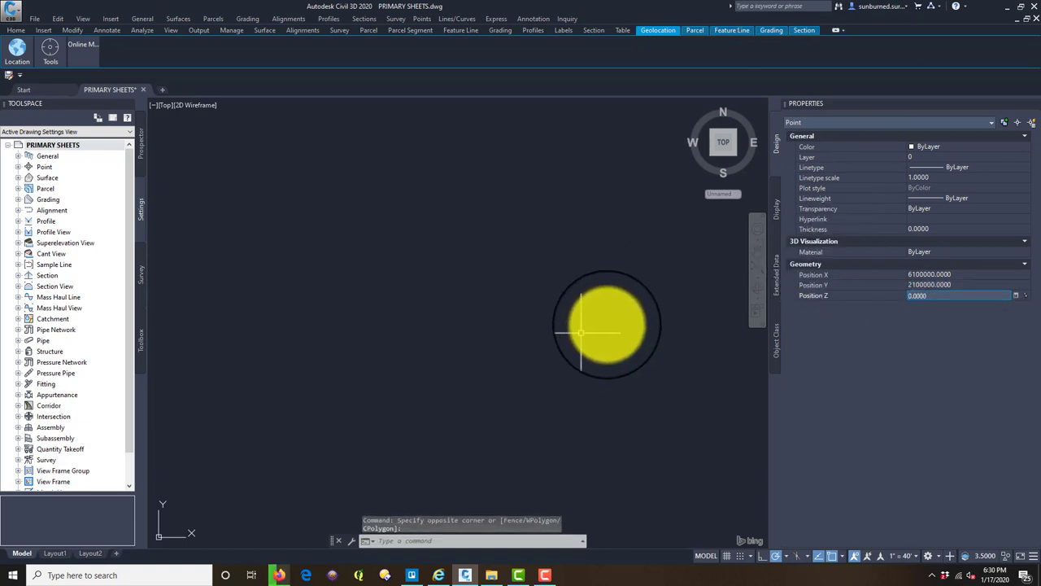
pyautogui.moveTo(581, 332); pyautogui.dragTo(622, 320, button='middle')
pyautogui.middleClick(622, 320)
pyautogui.middleClick(622, 320)
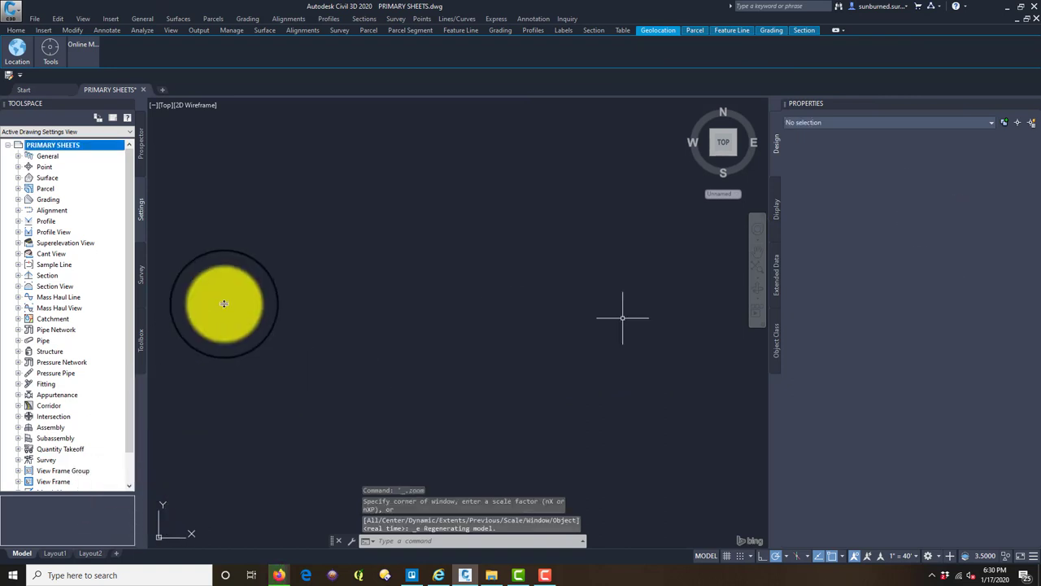
pyautogui.scroll(-6, 508, 348)
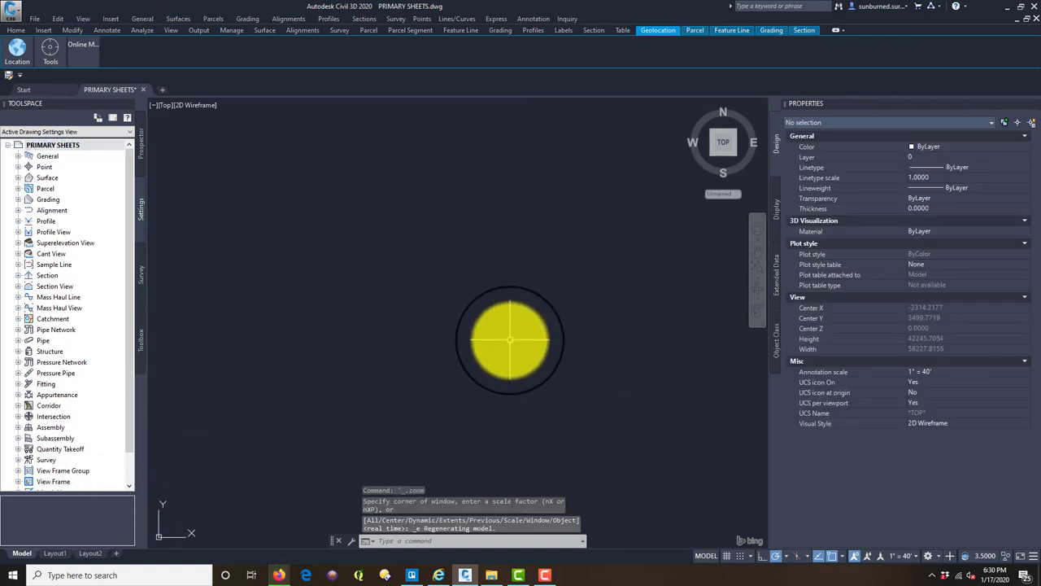
pyautogui.scroll(-4, 553, 349)
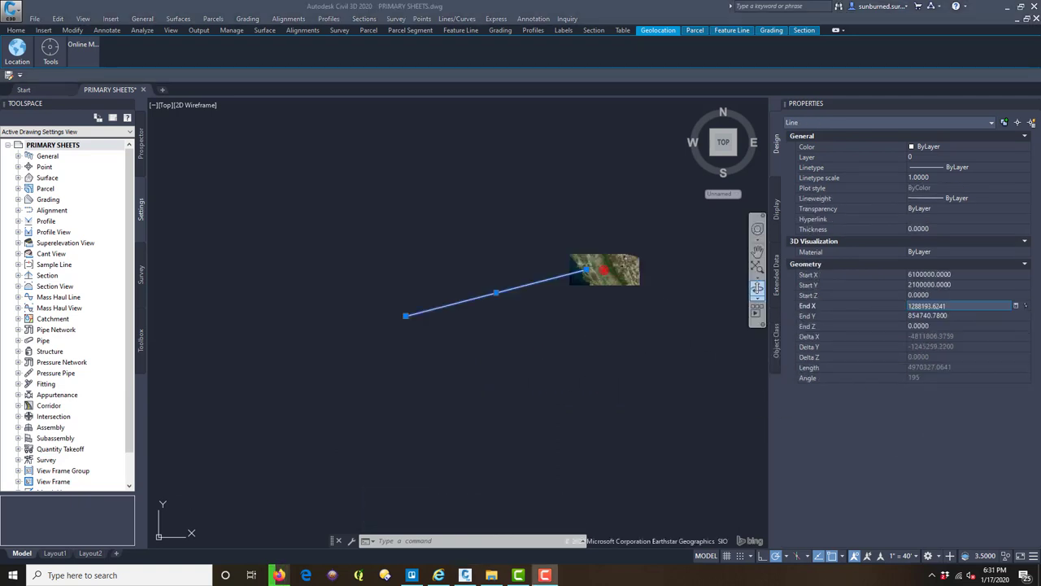
# Select the stray line running from the point and delete it.
pyautogui.click(468, 397)
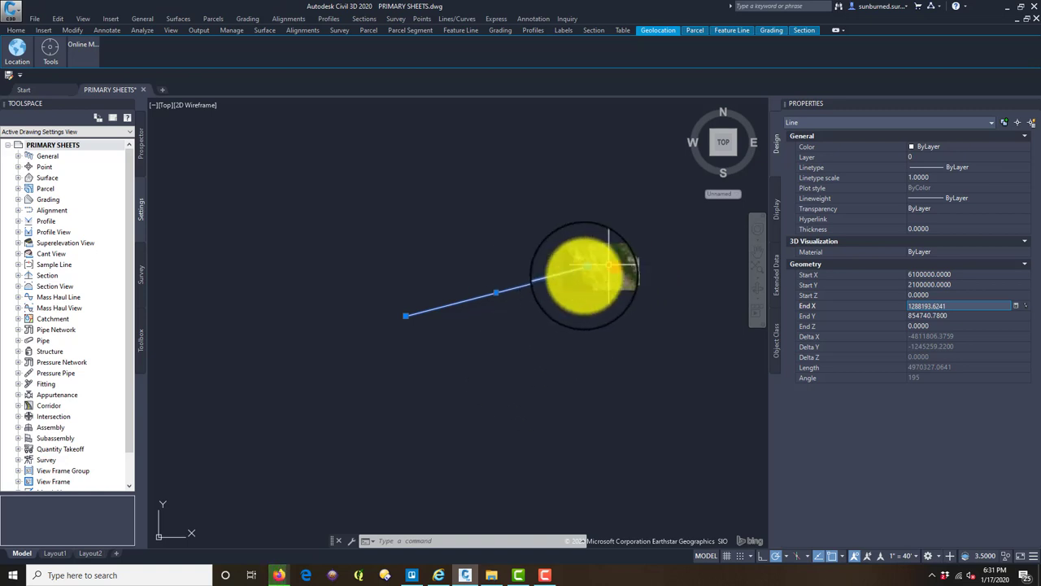
pyautogui.click(967, 282)
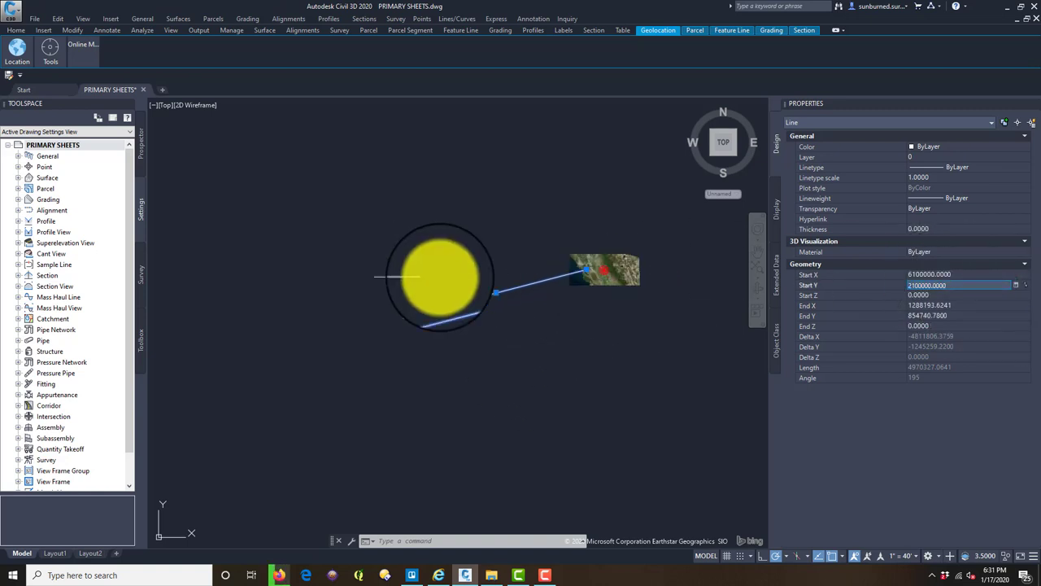
pyautogui.scroll(4, 590, 280)
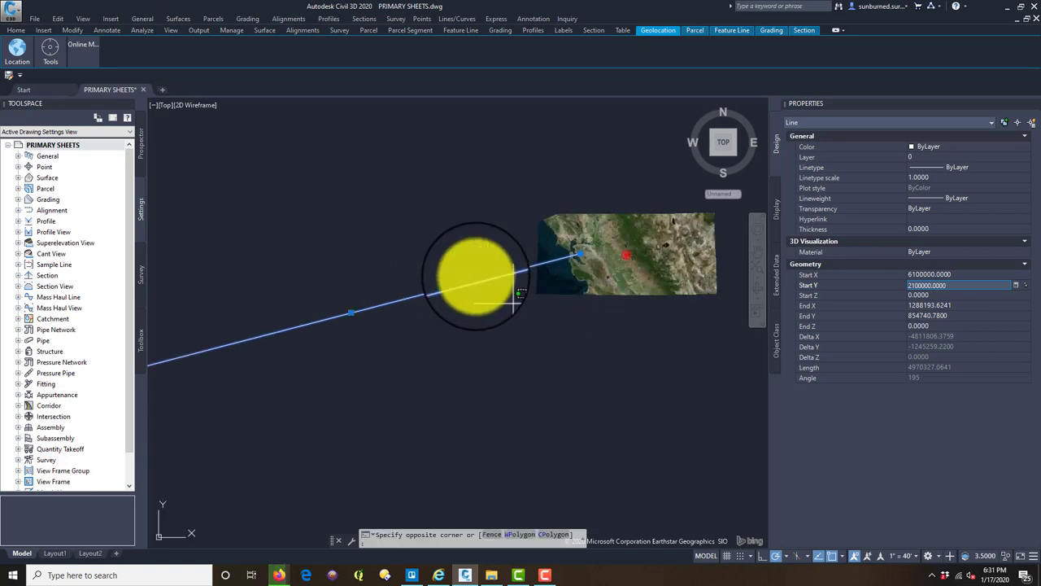
pyautogui.press('Delete')
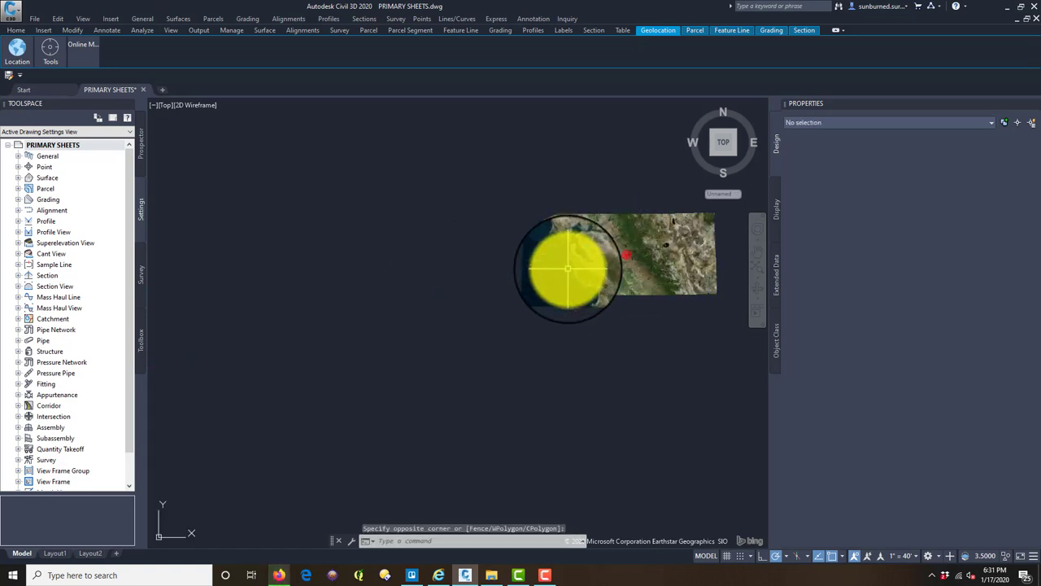
# Zoom in on the aerial imagery where the river bends toward downtown.
pyautogui.scroll(2, 588, 238)
pyautogui.scroll(3, 524, 275)
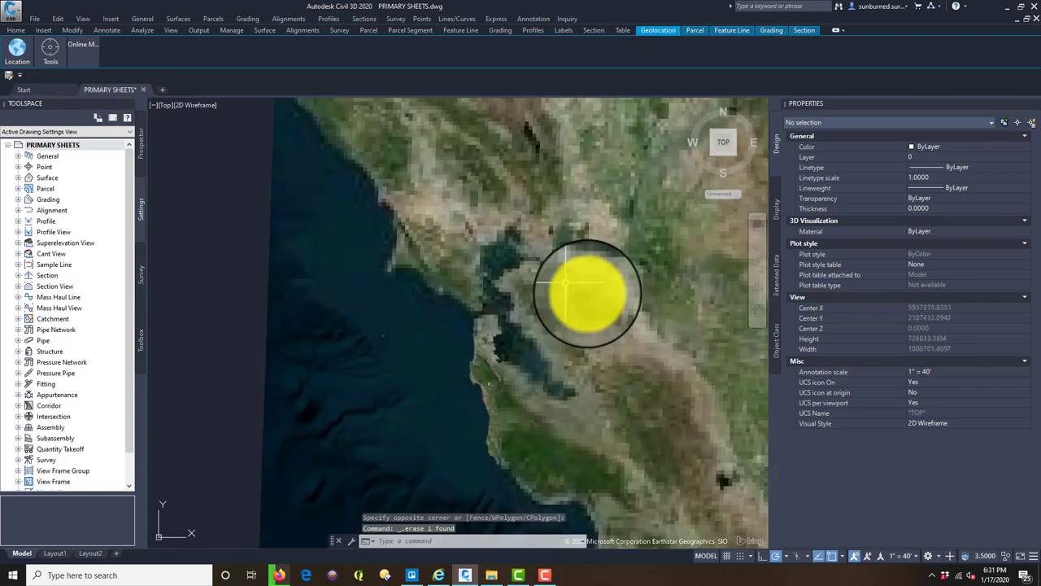
pyautogui.scroll(3, 523, 244)
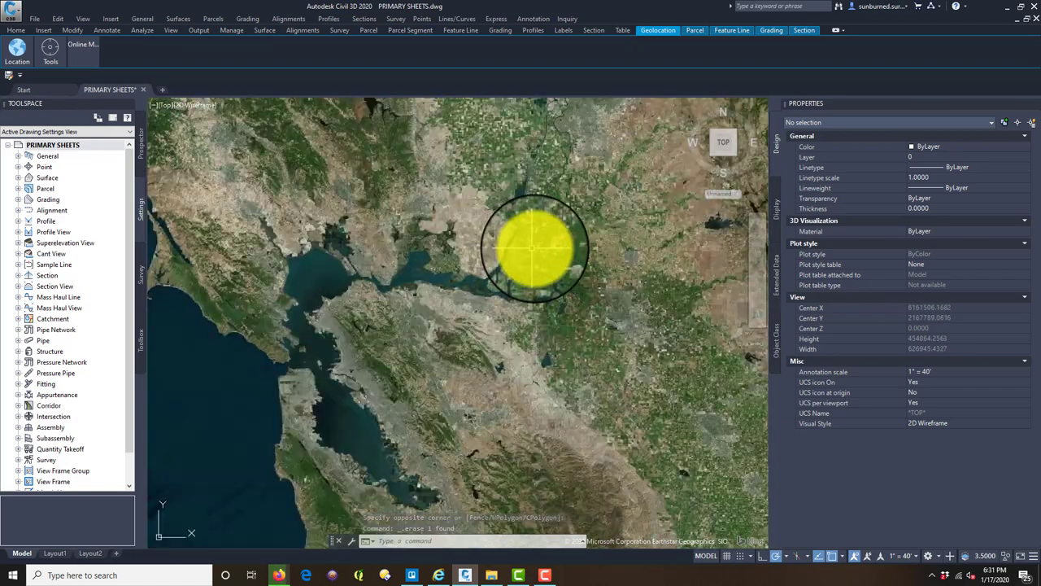
pyautogui.scroll(2, 393, 274)
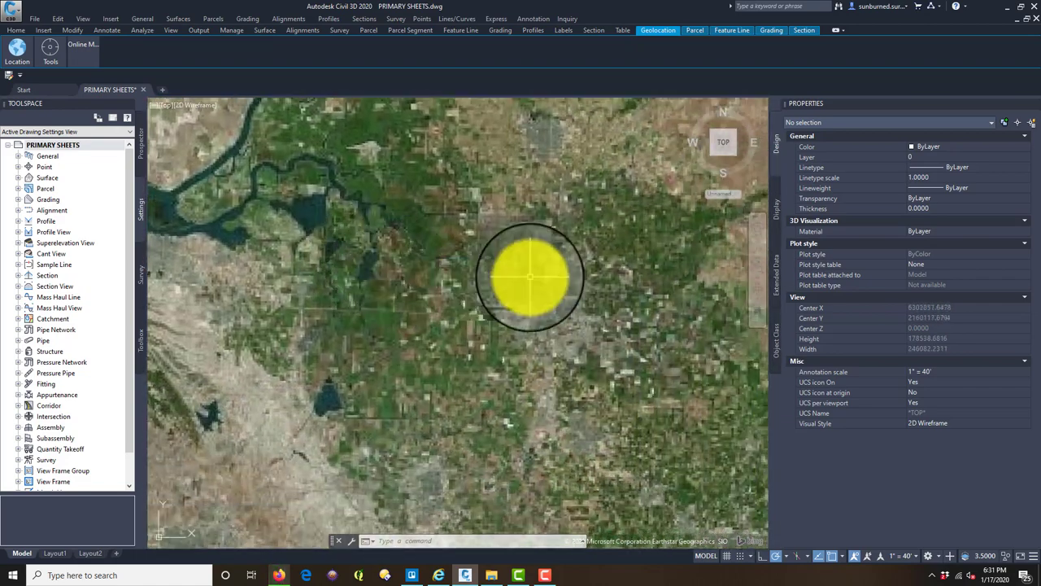
pyautogui.scroll(1, 521, 274)
pyautogui.scroll(1, 499, 284)
pyautogui.scroll(2, 499, 284)
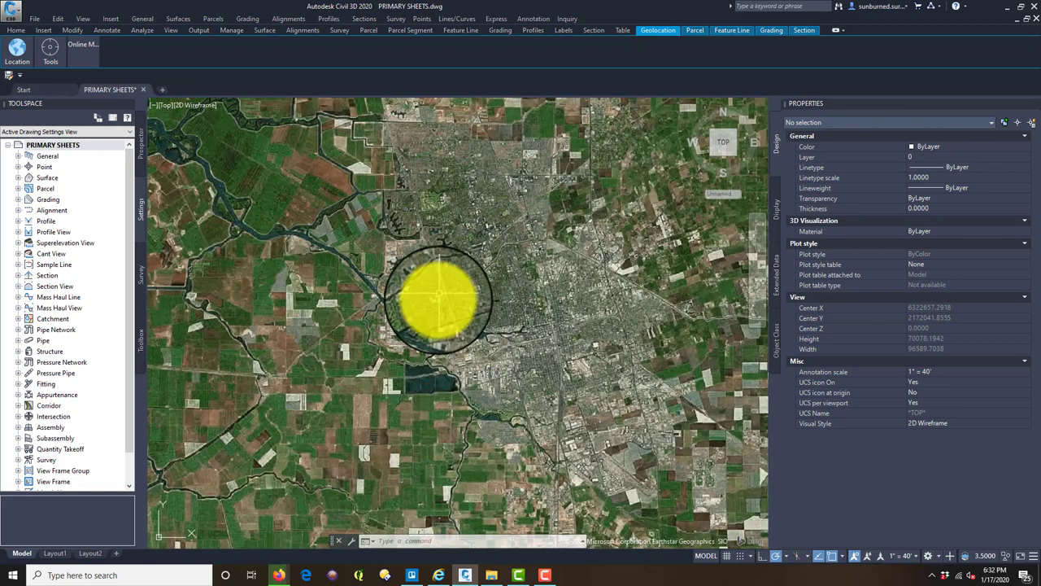
pyautogui.scroll(4, 439, 291)
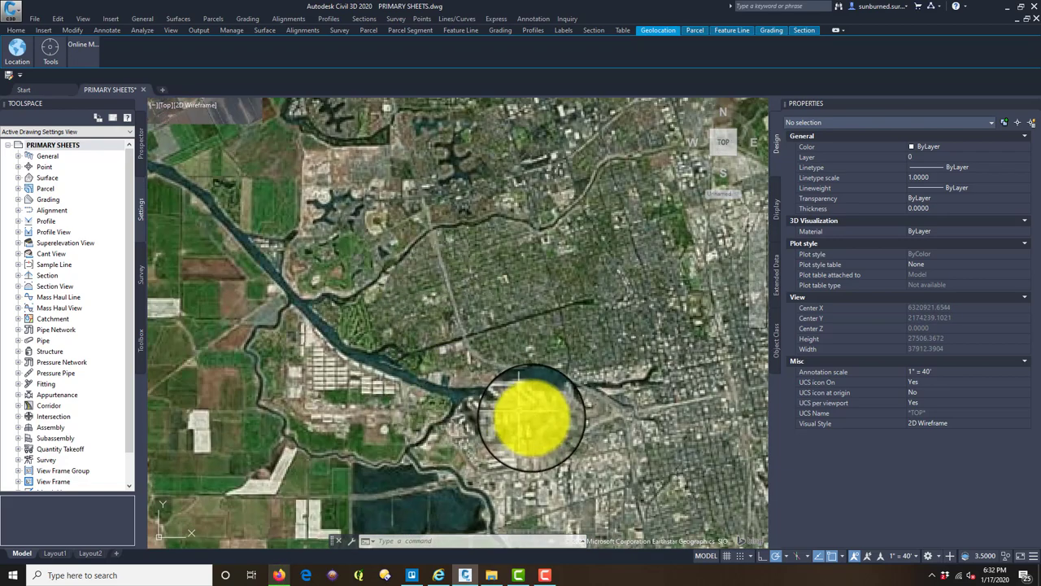
# Pan the aerial map to centre the downtown river area.
pyautogui.moveTo(541, 411); pyautogui.dragTo(419, 379, button='middle')
pyautogui.scroll(4, 576, 350)
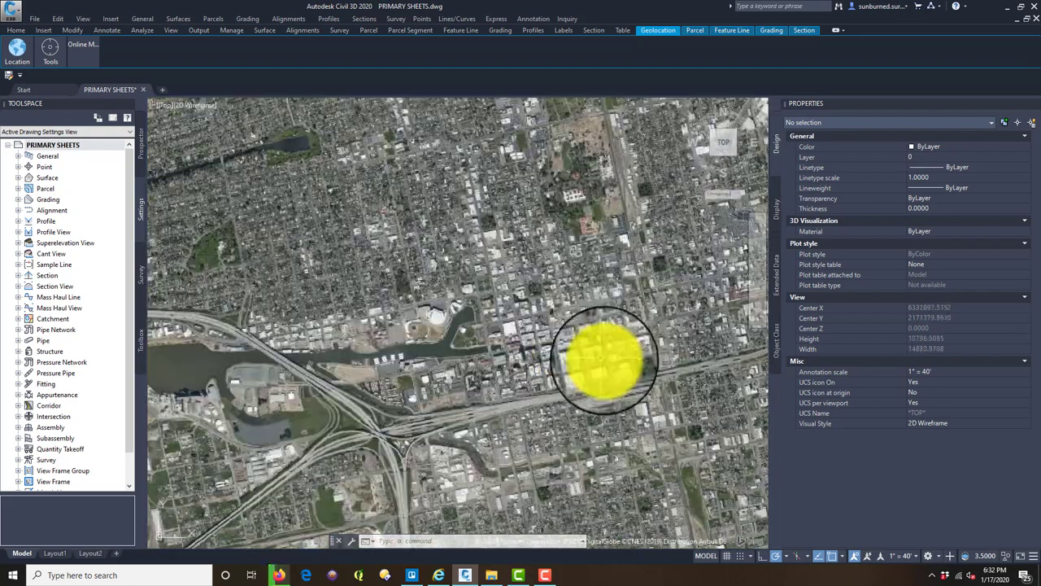
pyautogui.moveTo(580, 399)
pyautogui.mouseDown(button='middle')
pyautogui.moveTo(580, 418)
pyautogui.moveTo(572, 415)
pyautogui.mouseUp(button='middle')
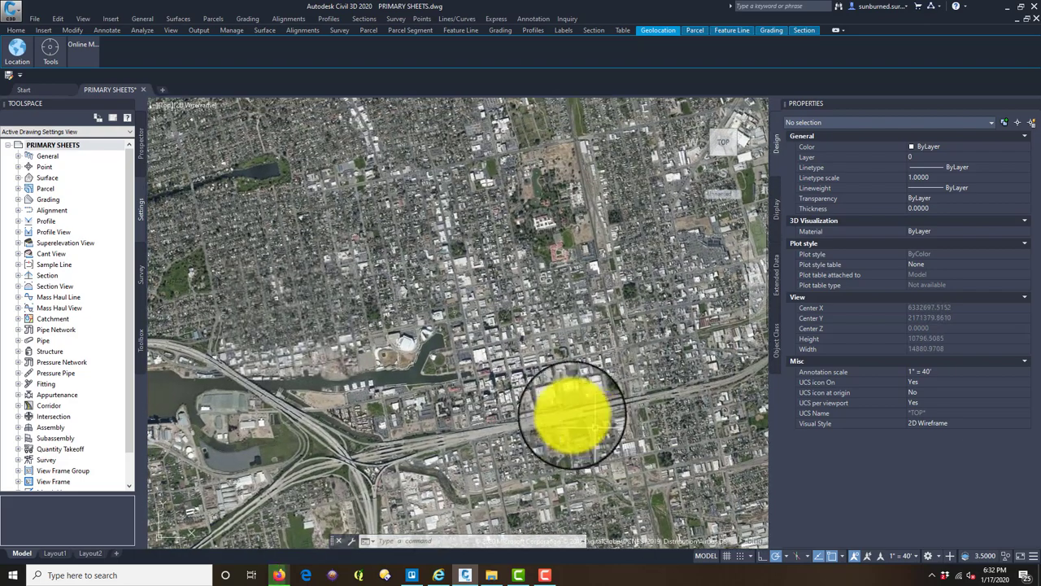
pyautogui.moveTo(511, 317); pyautogui.dragTo(518, 327, button='middle')
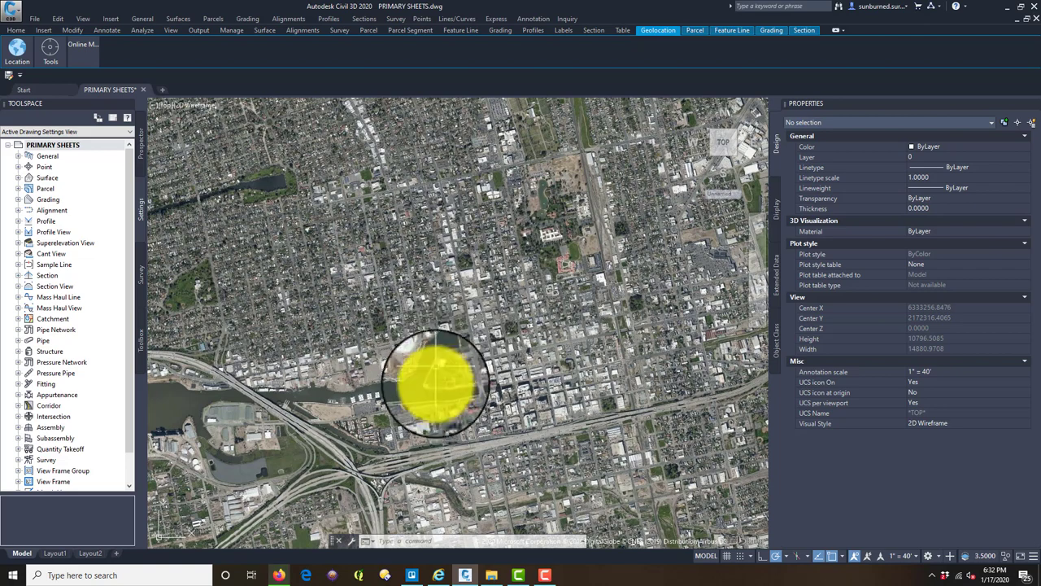
pyautogui.moveTo(567, 399); pyautogui.dragTo(607, 294, button='middle')
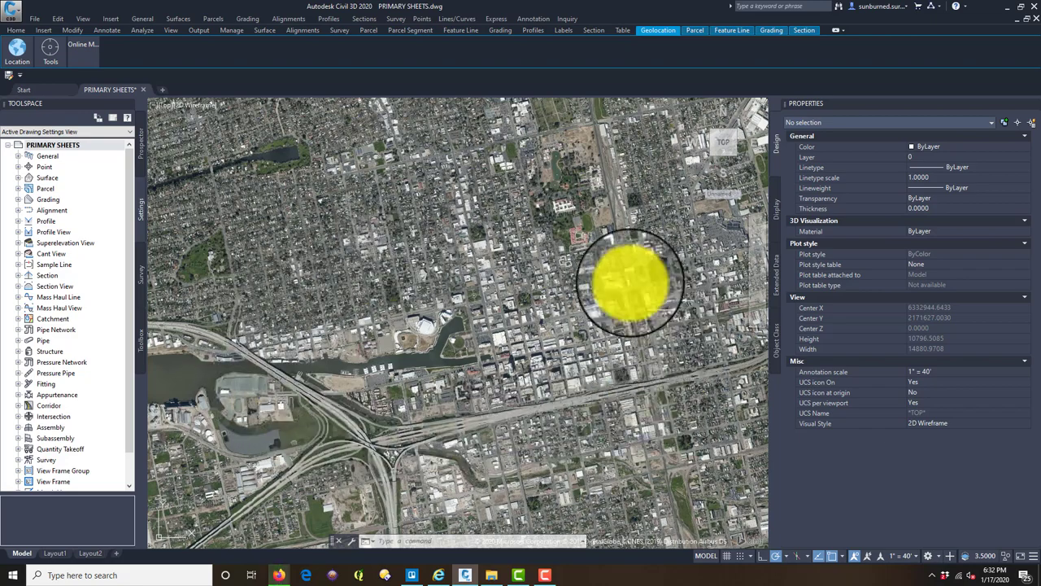
# Zoom to a close-up of the waterfront with the freeway bridge and marina.
pyautogui.scroll(2, 411, 346)
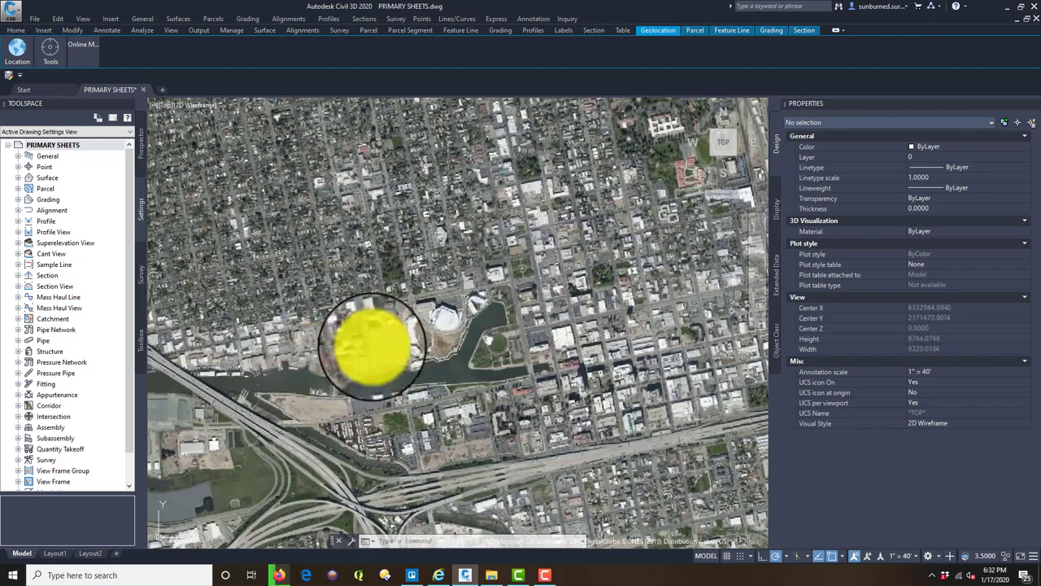
pyautogui.scroll(-2, 516, 309)
pyautogui.scroll(2, 332, 302)
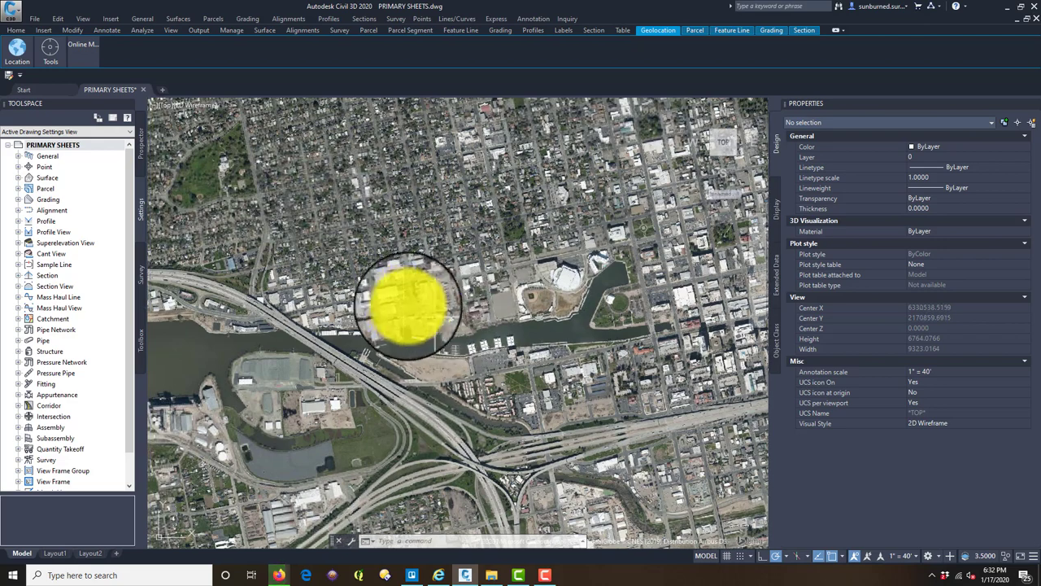
pyautogui.scroll(3, 409, 305)
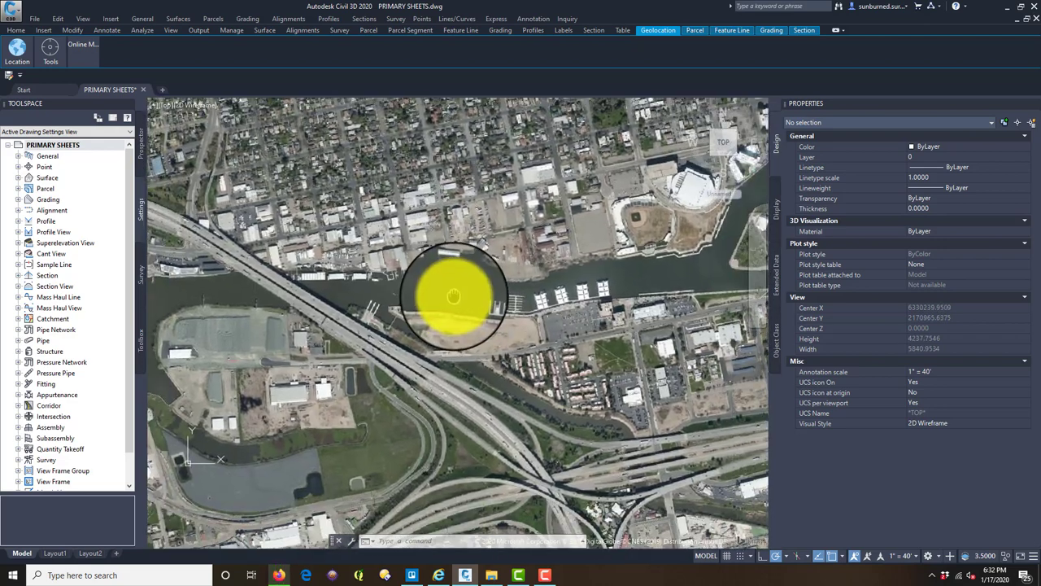
pyautogui.scroll(-2, 453, 296)
pyautogui.scroll(2, 535, 355)
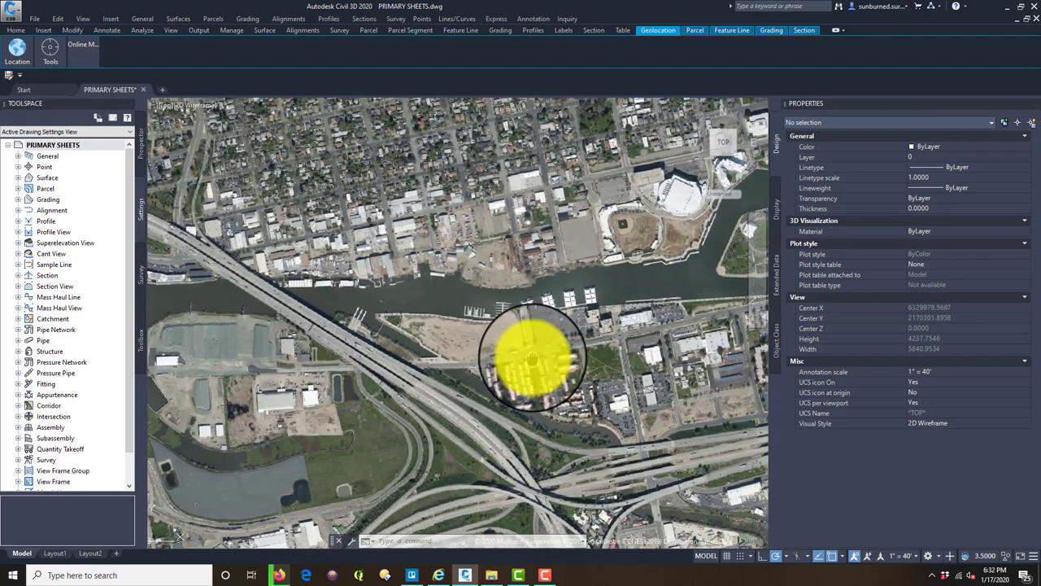
pyautogui.scroll(-2, 533, 358)
pyautogui.scroll(2, 530, 352)
pyautogui.scroll(-2, 372, 233)
pyautogui.scroll(2, 380, 248)
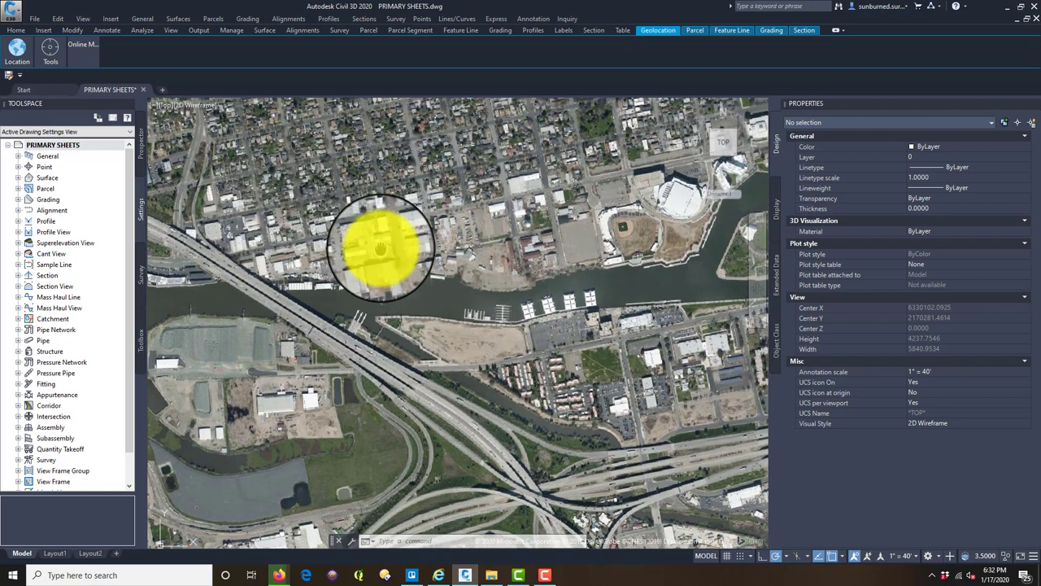
pyautogui.scroll(3, 374, 244)
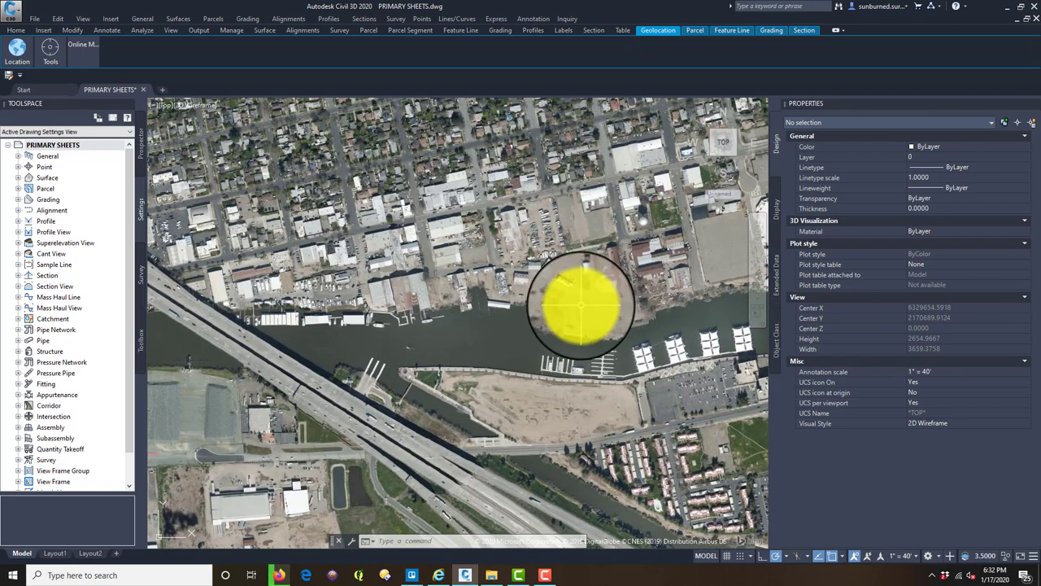
pyautogui.moveTo(594, 318); pyautogui.dragTo(681, 306, button='middle')
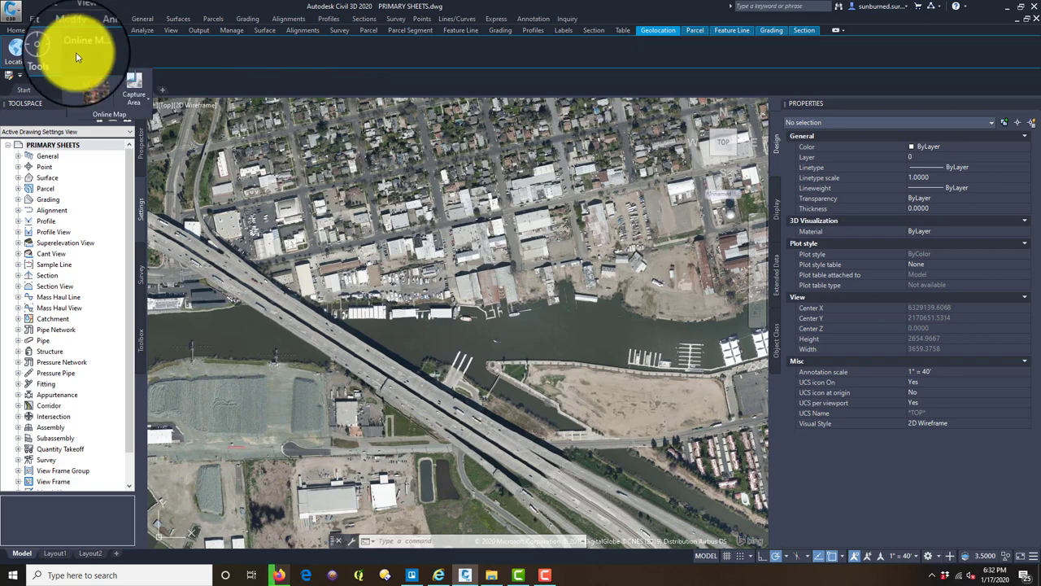
# Capture the current aerial view, then pan to an adjacent area and capture it too.
pyautogui.click(78, 59)
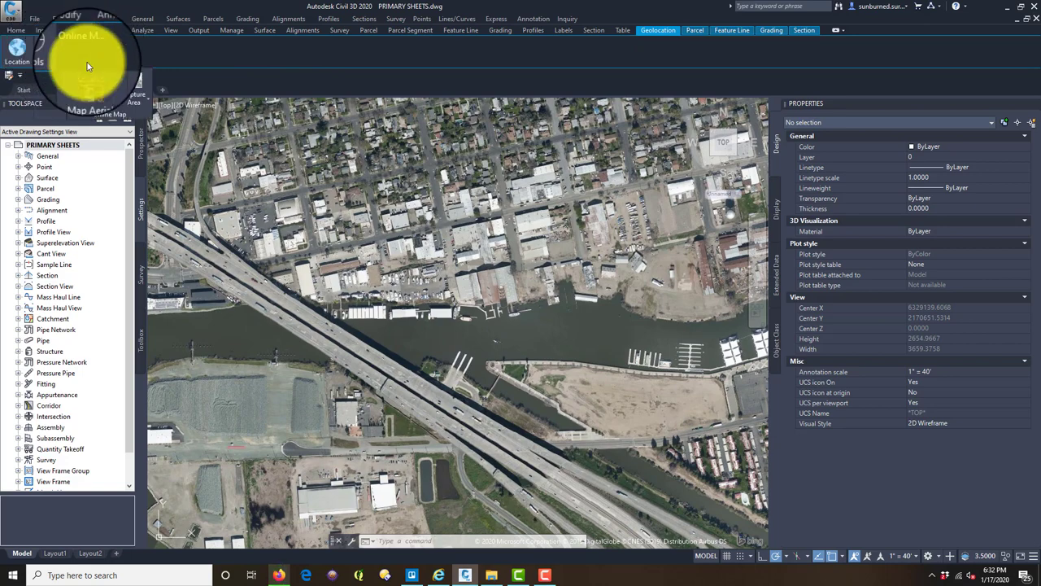
pyautogui.click(144, 104)
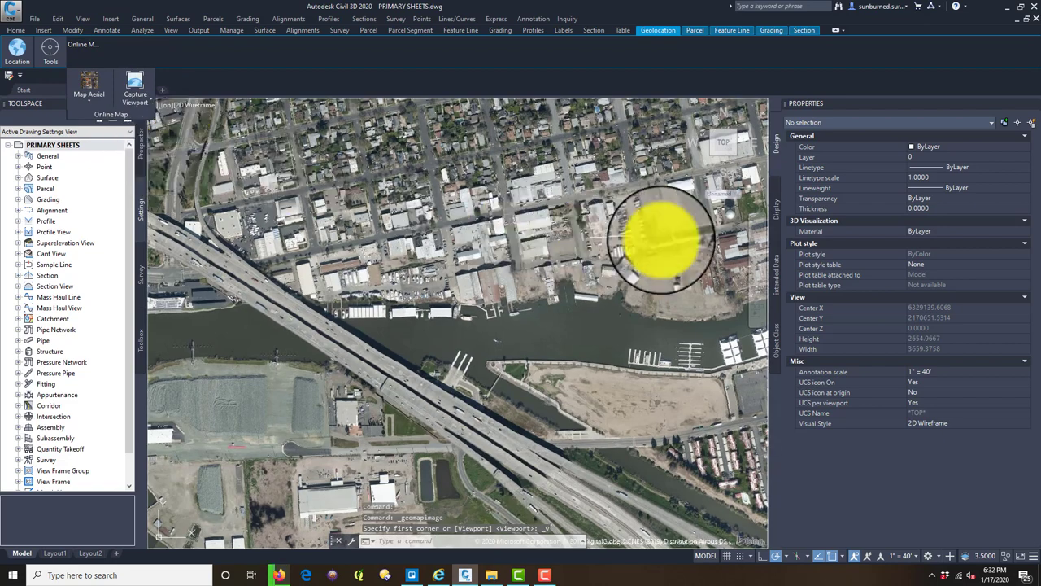
pyautogui.moveTo(650, 232); pyautogui.dragTo(430, 281, button='middle')
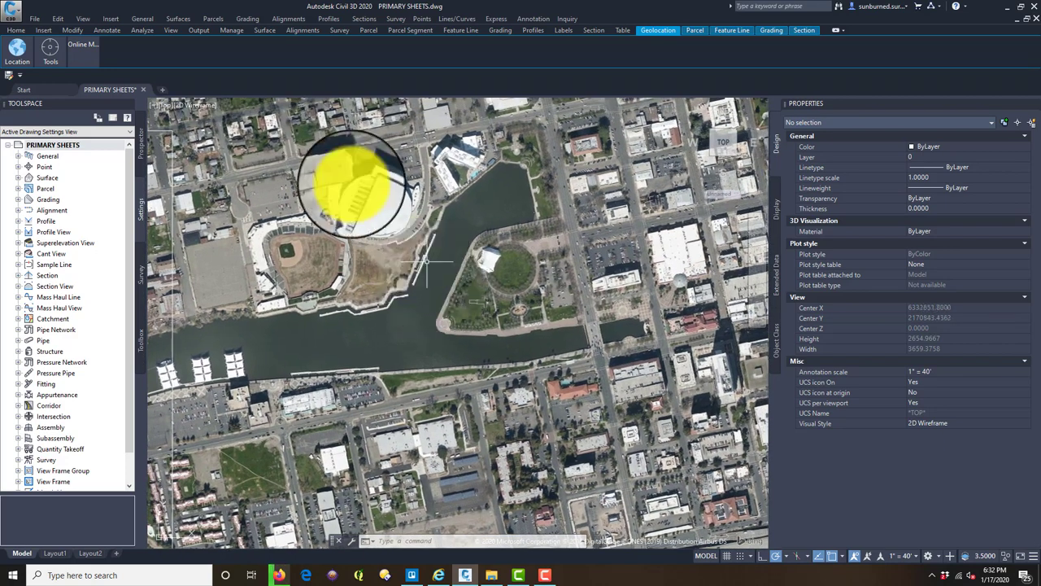
pyautogui.moveTo(76, 47)
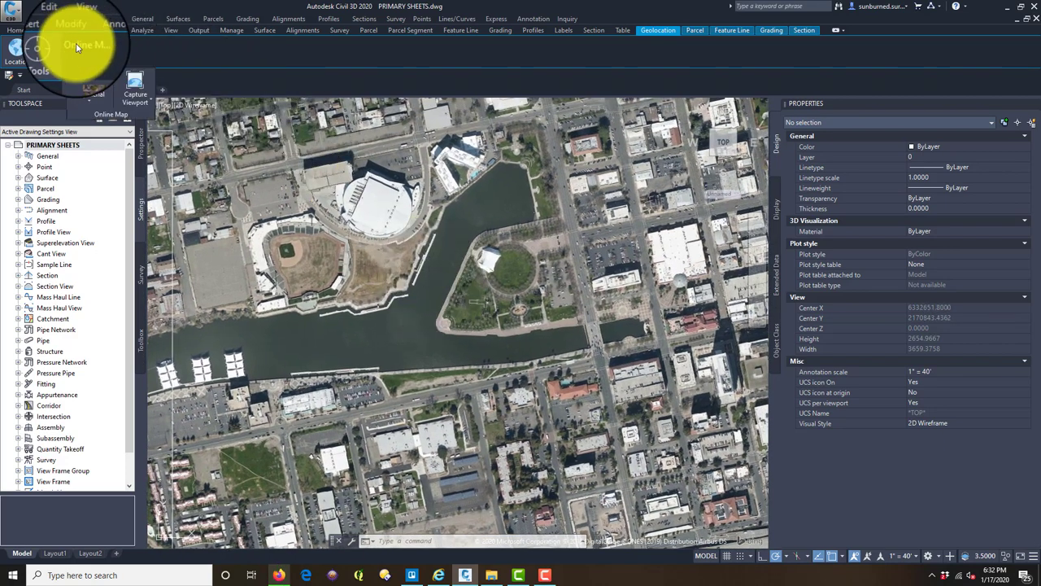
pyautogui.click(138, 88)
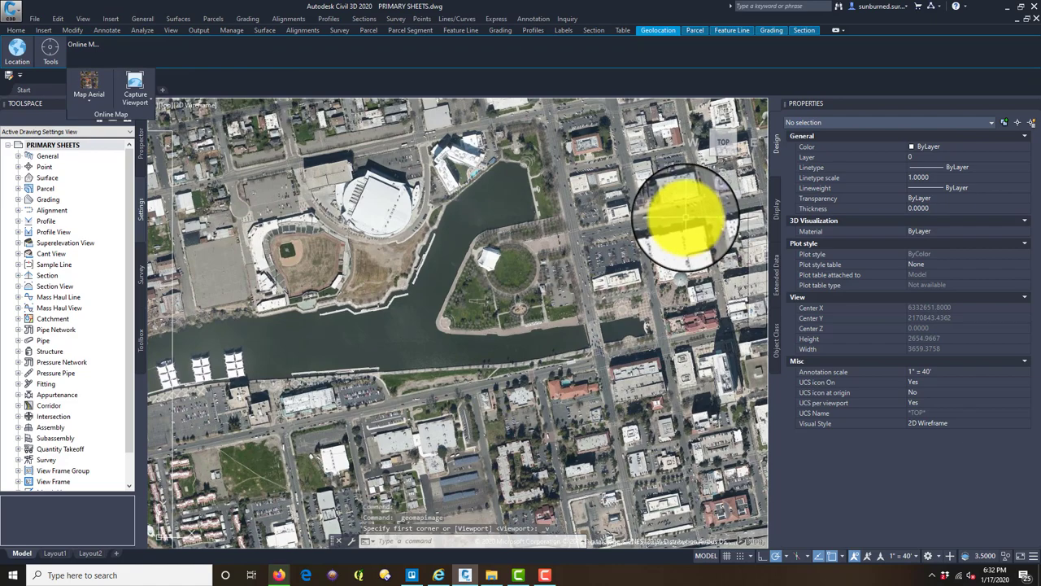
# Pan to the freeway and rail yard and capture that area's imagery.
pyautogui.moveTo(697, 220); pyautogui.dragTo(429, 232, button='middle')
pyautogui.moveTo(569, 233); pyautogui.dragTo(370, 228, button='middle')
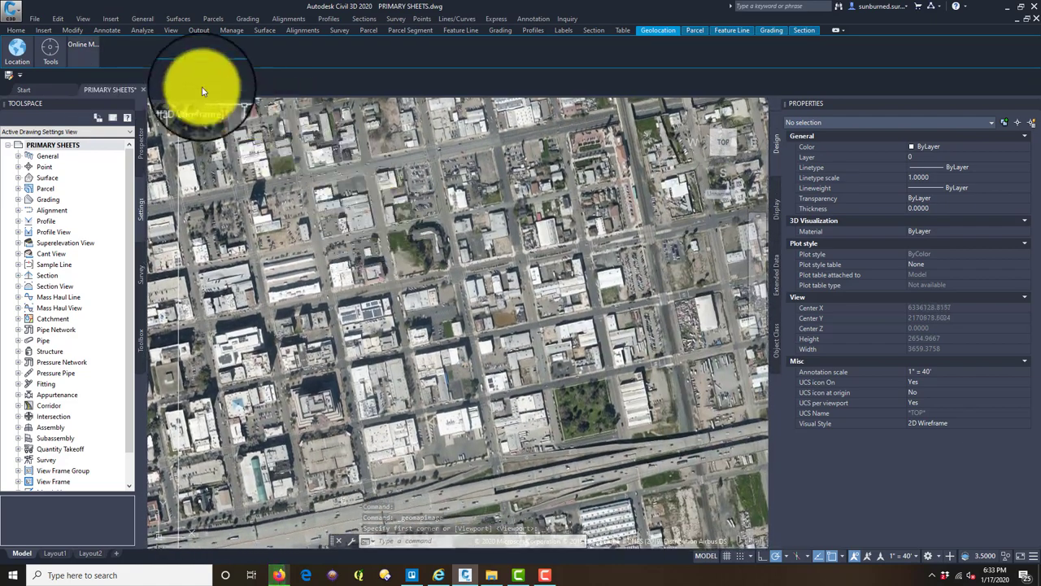
pyautogui.click(82, 45)
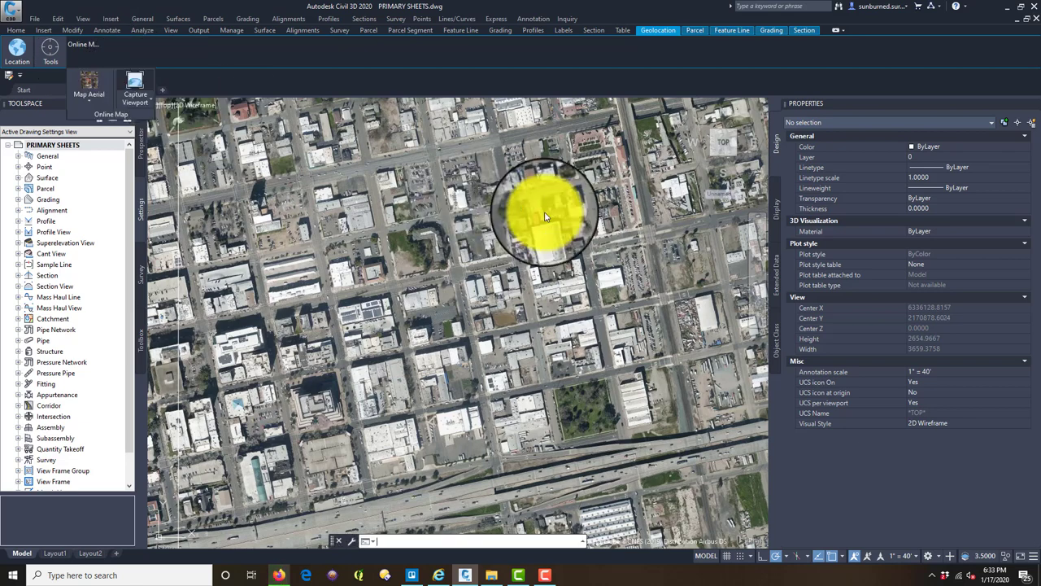
pyautogui.moveTo(600, 209); pyautogui.dragTo(409, 268, button='middle')
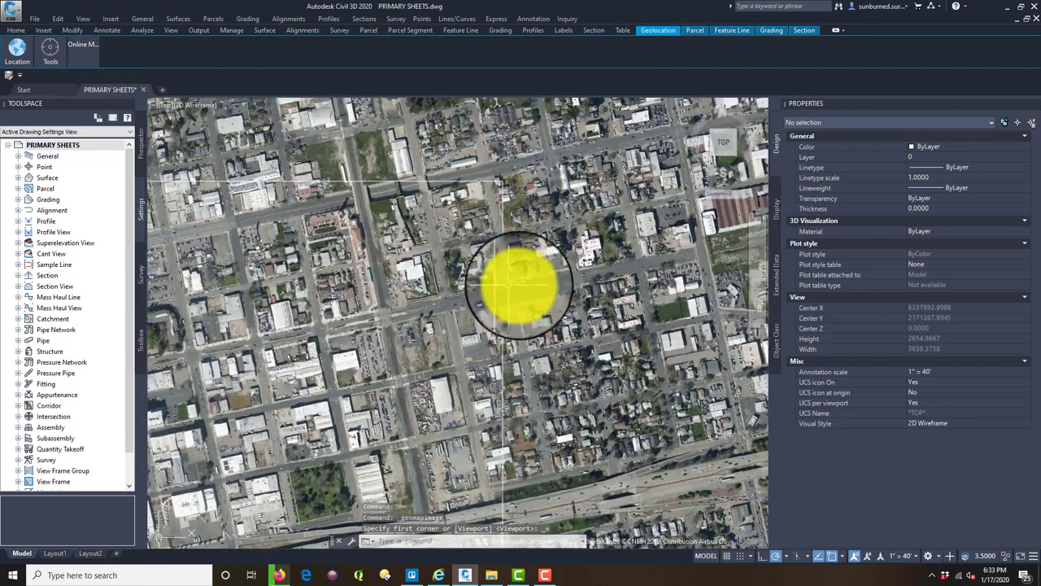
pyautogui.moveTo(518, 282); pyautogui.dragTo(218, 130, button='middle')
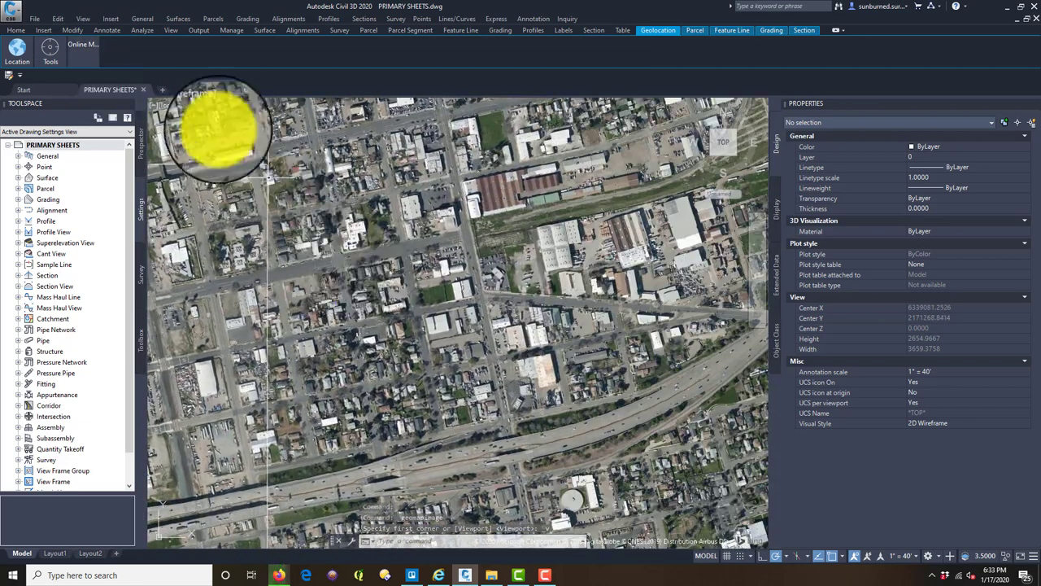
pyautogui.click(82, 46)
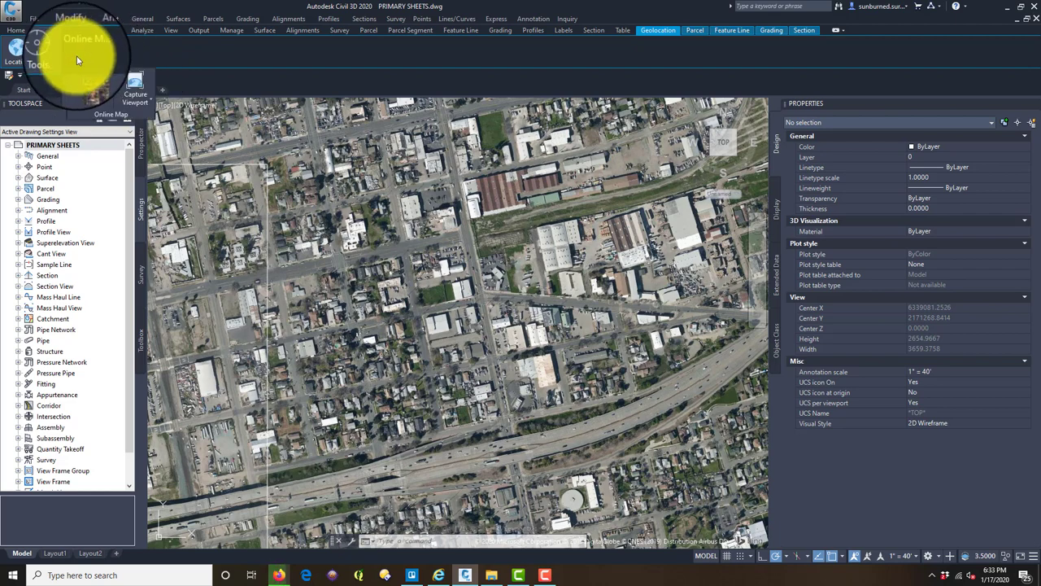
pyautogui.click(131, 82)
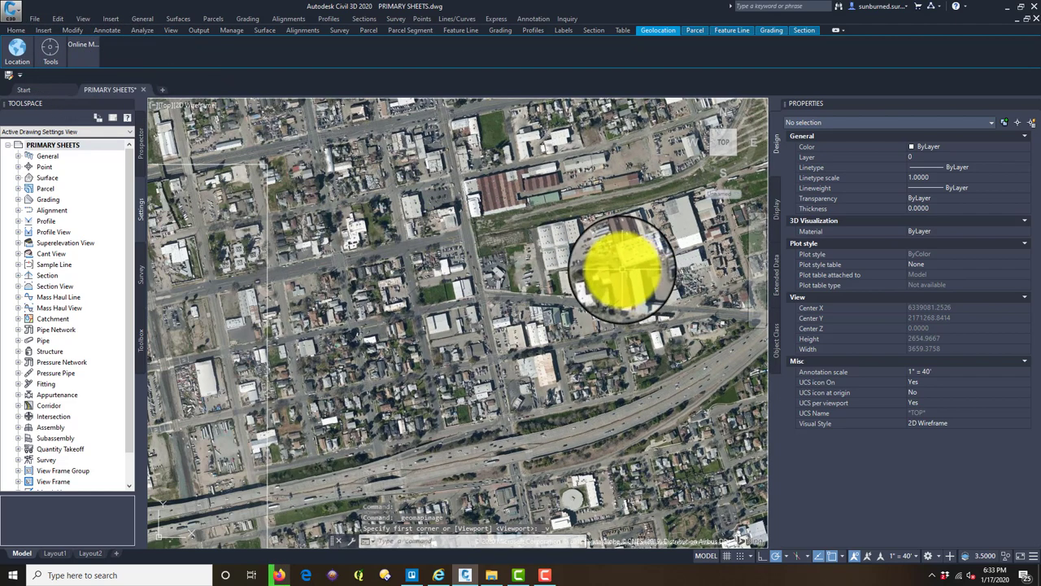
# Pan past the river and stadium to the overpass area and capture it.
pyautogui.scroll(-3, 623, 268)
pyautogui.moveTo(583, 262); pyautogui.dragTo(691, 144, button='middle')
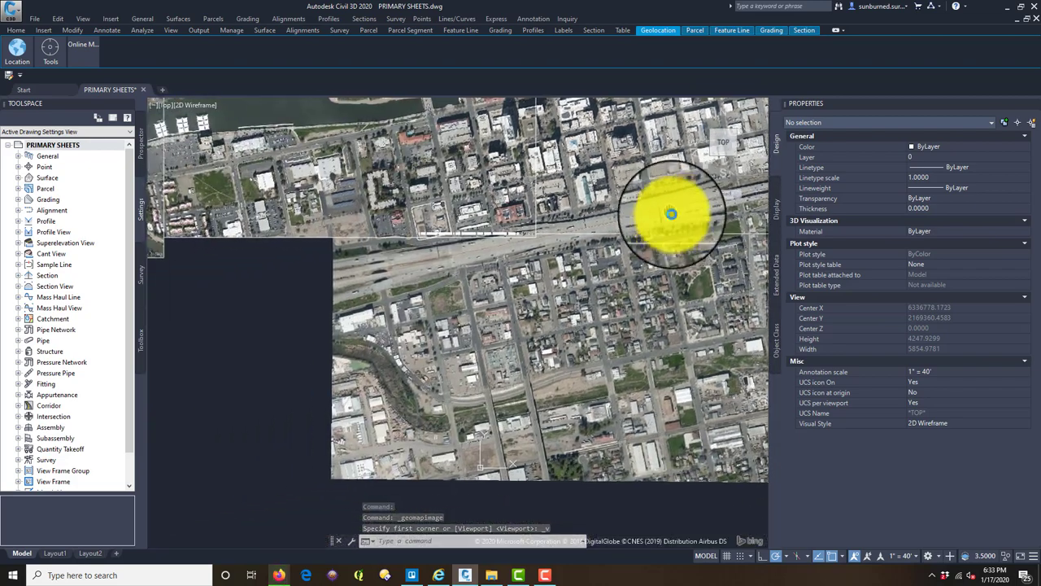
pyautogui.moveTo(669, 214); pyautogui.dragTo(730, 320, button='middle')
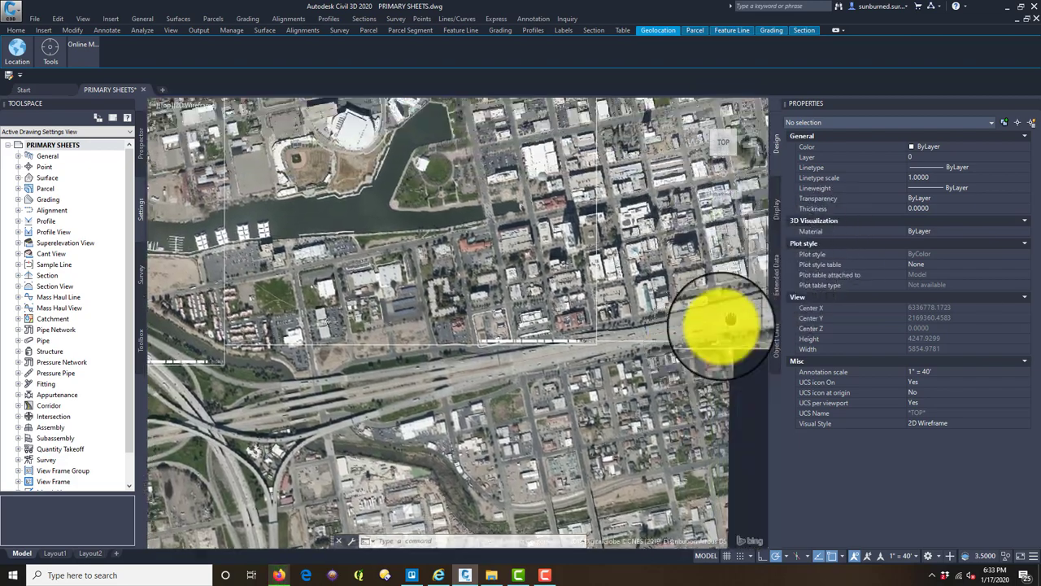
pyautogui.scroll(3, 483, 383)
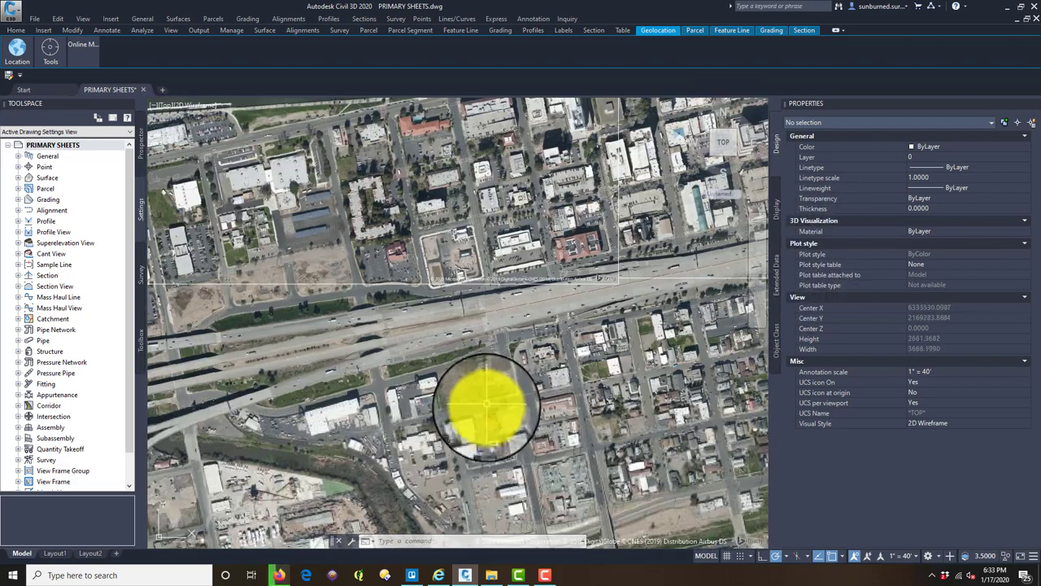
pyautogui.moveTo(486, 404); pyautogui.dragTo(717, 341, button='middle')
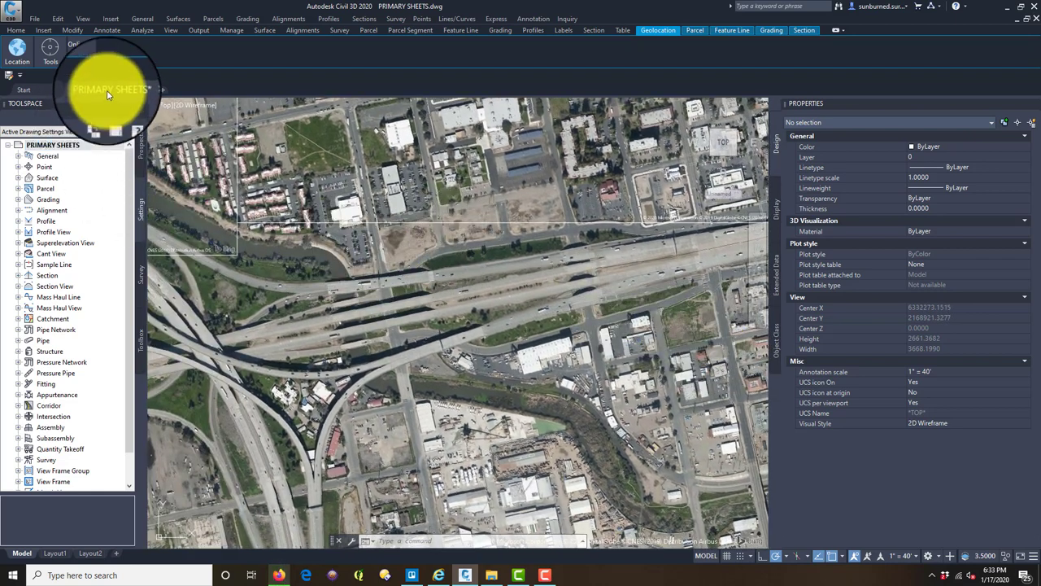
pyautogui.moveTo(79, 49)
pyautogui.click(138, 91)
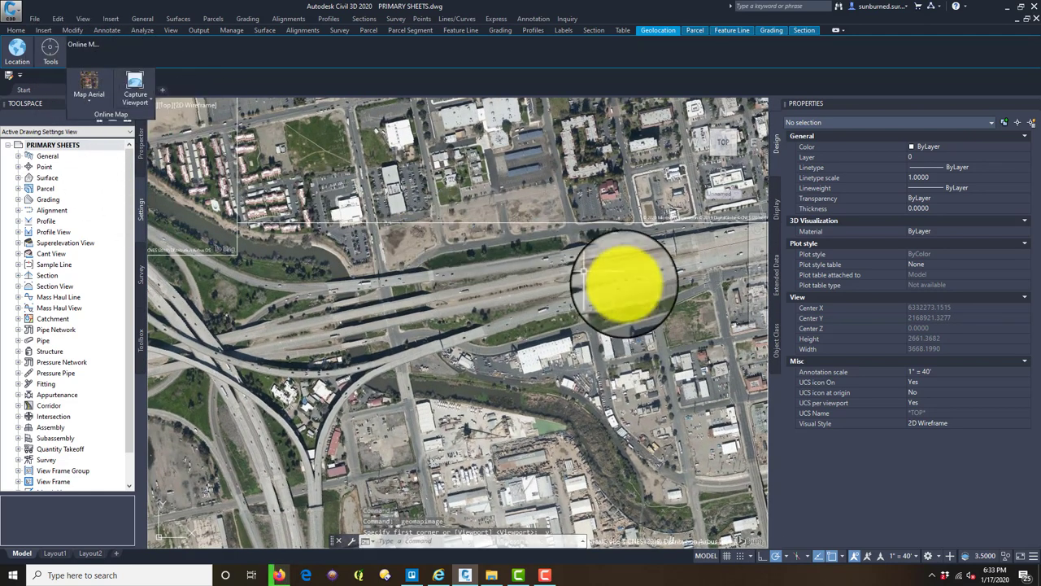
# Pan east across the neighbourhoods south of the highway toward the baseball fields.
pyautogui.moveTo(624, 281); pyautogui.dragTo(256, 256, button='middle')
pyautogui.moveTo(593, 290); pyautogui.dragTo(423, 280, button='middle')
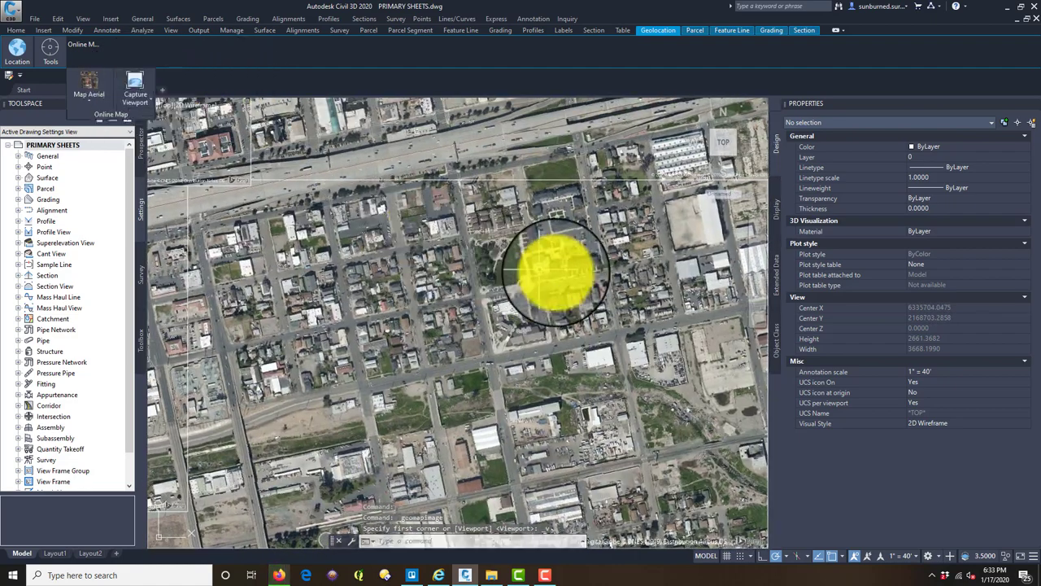
pyautogui.moveTo(556, 271); pyautogui.dragTo(386, 295, button='middle')
pyautogui.moveTo(570, 284); pyautogui.dragTo(436, 318, button='middle')
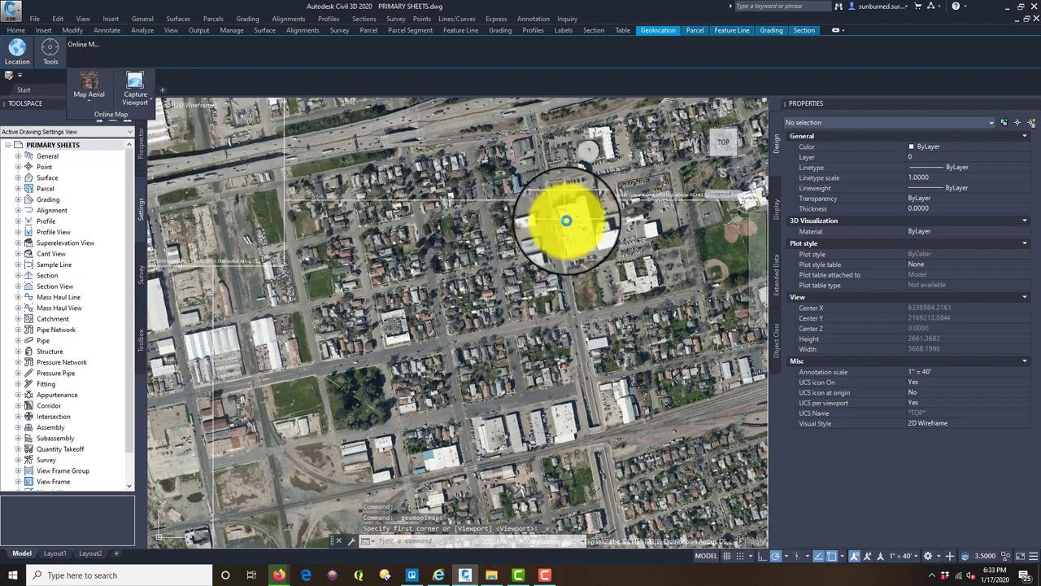
pyautogui.moveTo(558, 216); pyautogui.dragTo(233, 275, button='middle')
pyautogui.moveTo(421, 275); pyautogui.dragTo(349, 353, button='middle')
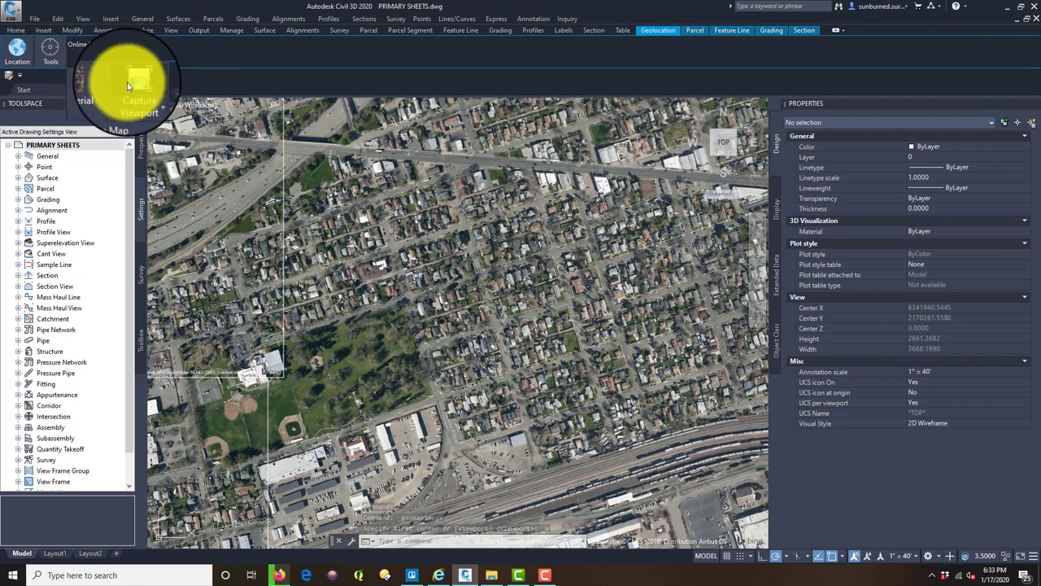
# Set the online map to Map Off, leaving only the captured aerial tiles visible.
pyautogui.click(98, 90)
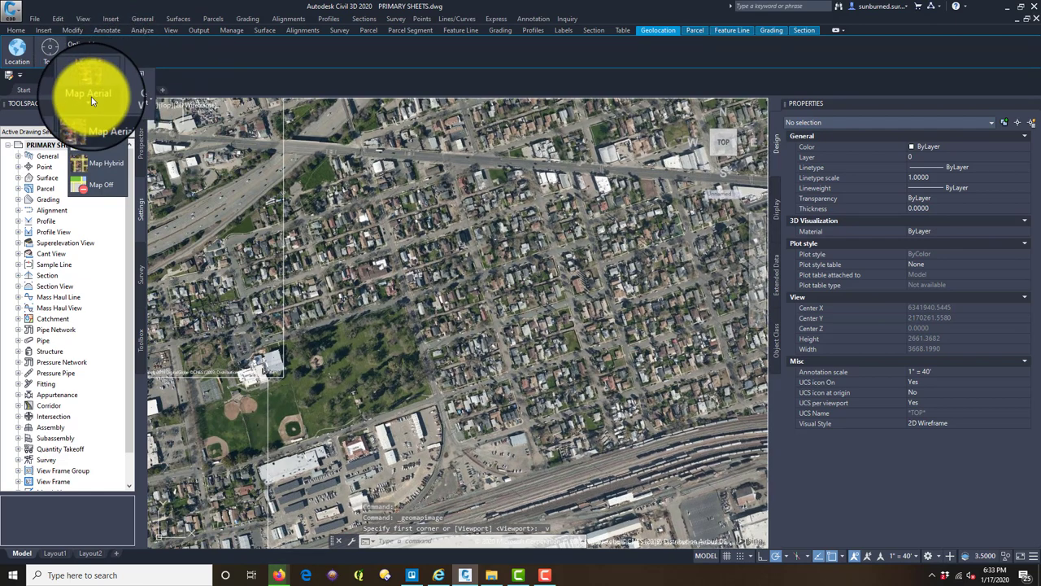
pyautogui.click(95, 185)
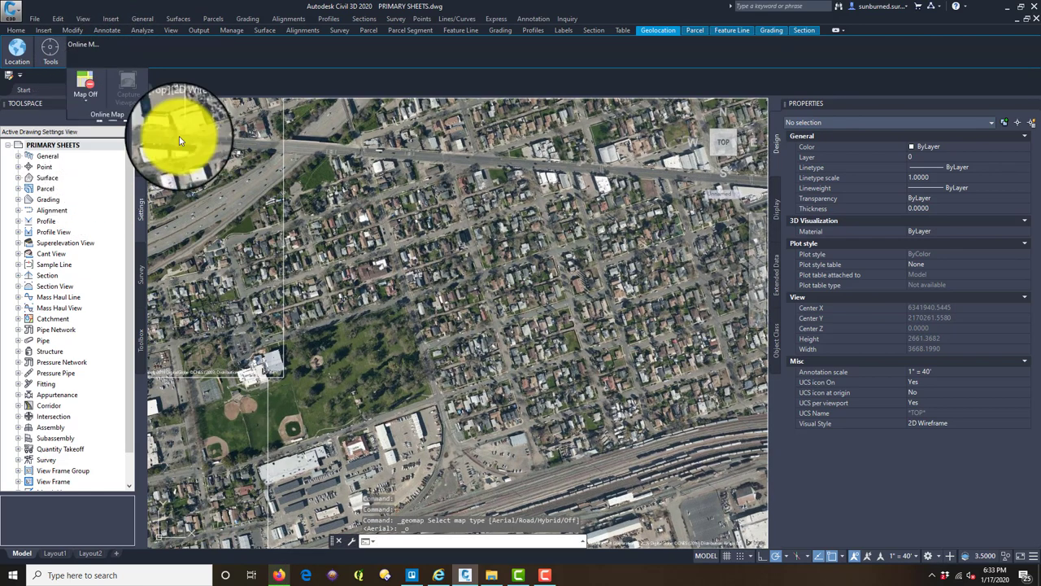
pyautogui.scroll(-3, 592, 244)
pyautogui.scroll(2, 662, 275)
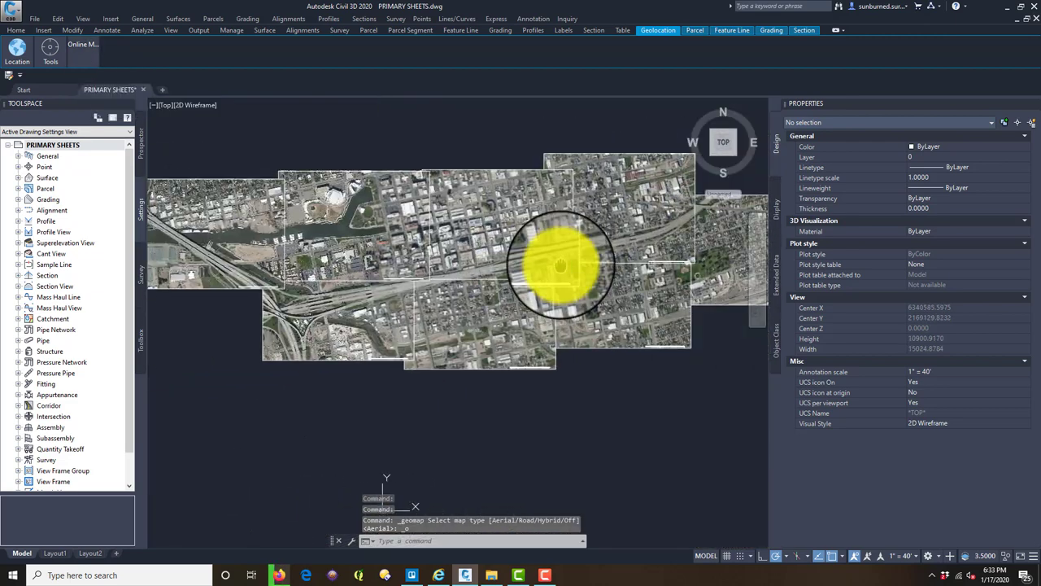
pyautogui.scroll(-2, 560, 276)
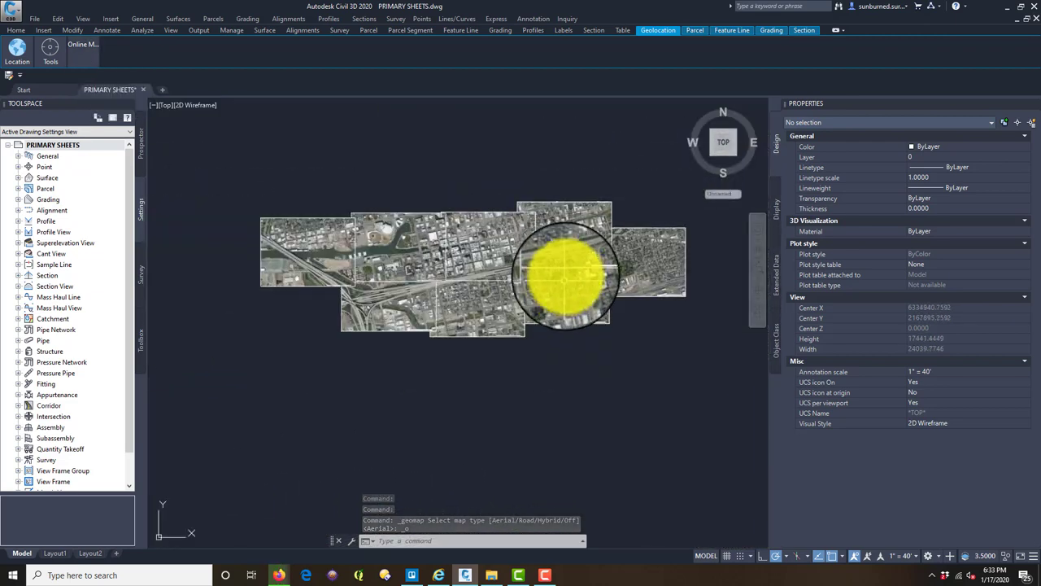
pyautogui.scroll(3, 565, 277)
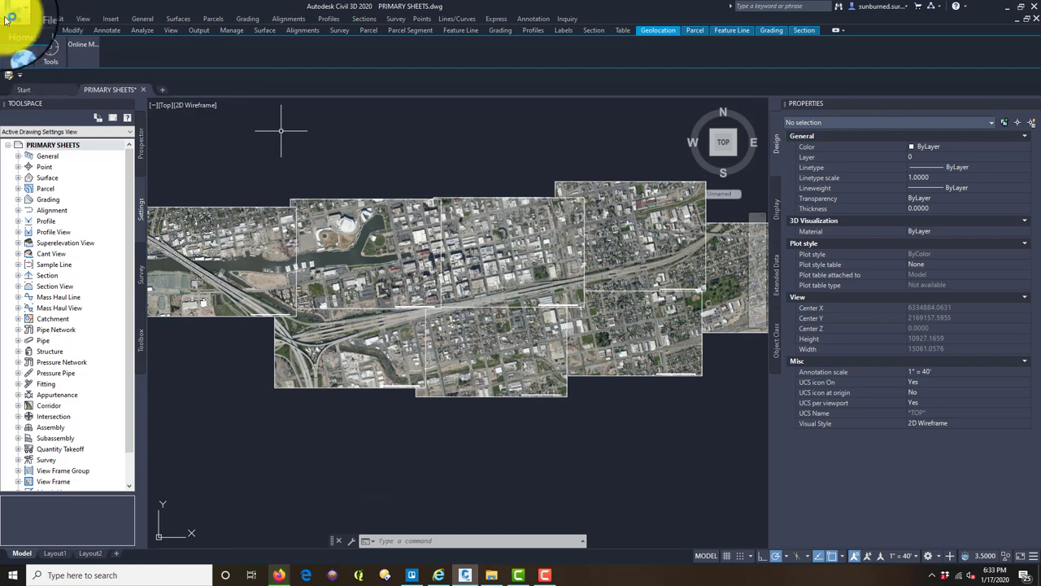
pyautogui.click(14, 32)
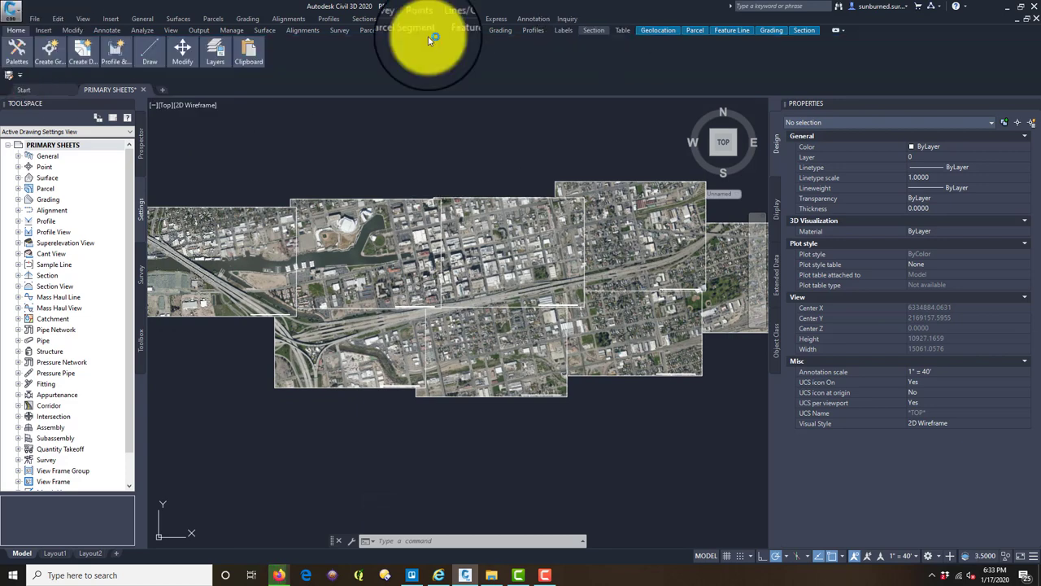
pyautogui.click(214, 51)
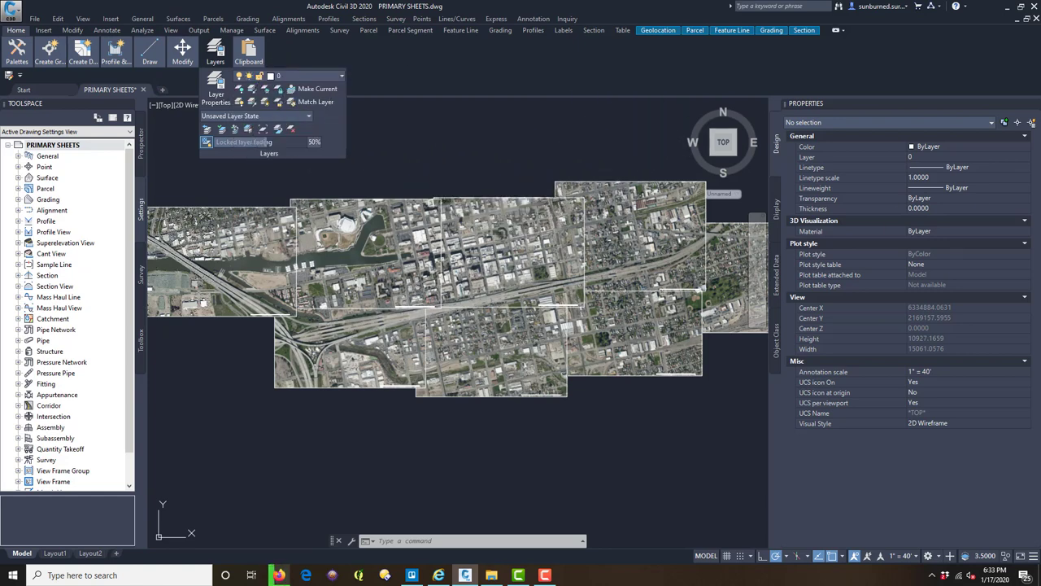
# Select all 212 layers in Layer Properties and merge them into layer 0.
pyautogui.click(215, 85)
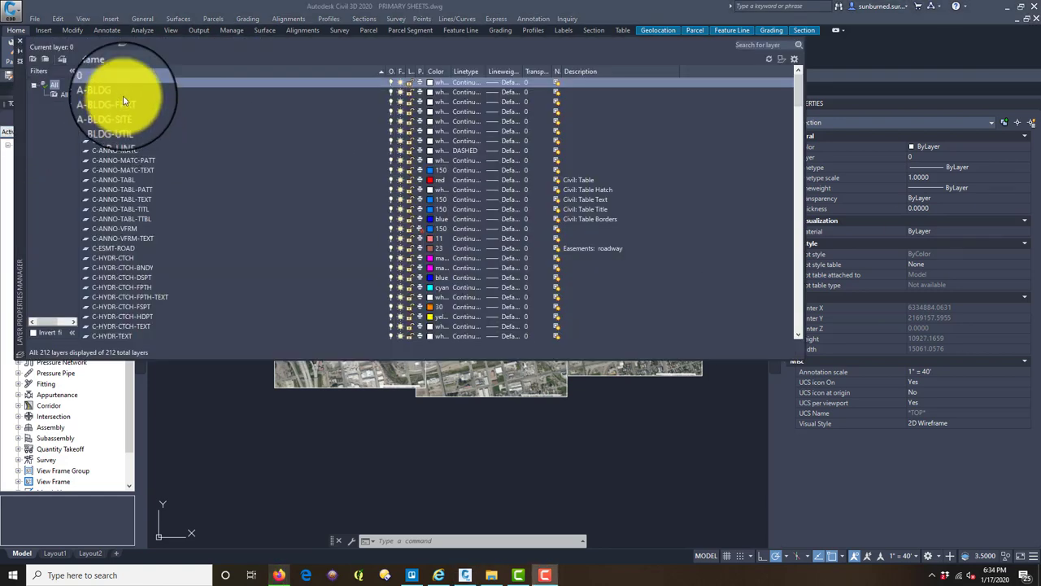
pyautogui.scroll(-20, 131, 112)
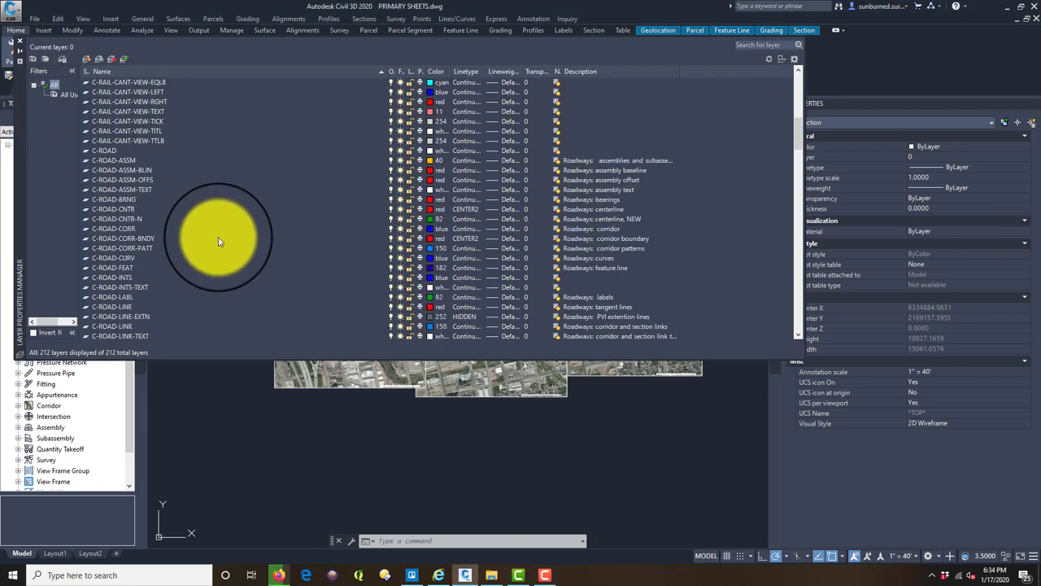
pyautogui.moveTo(798, 180); pyautogui.dragTo(800, 332)
pyautogui.hotkey('ctrl', 'a')
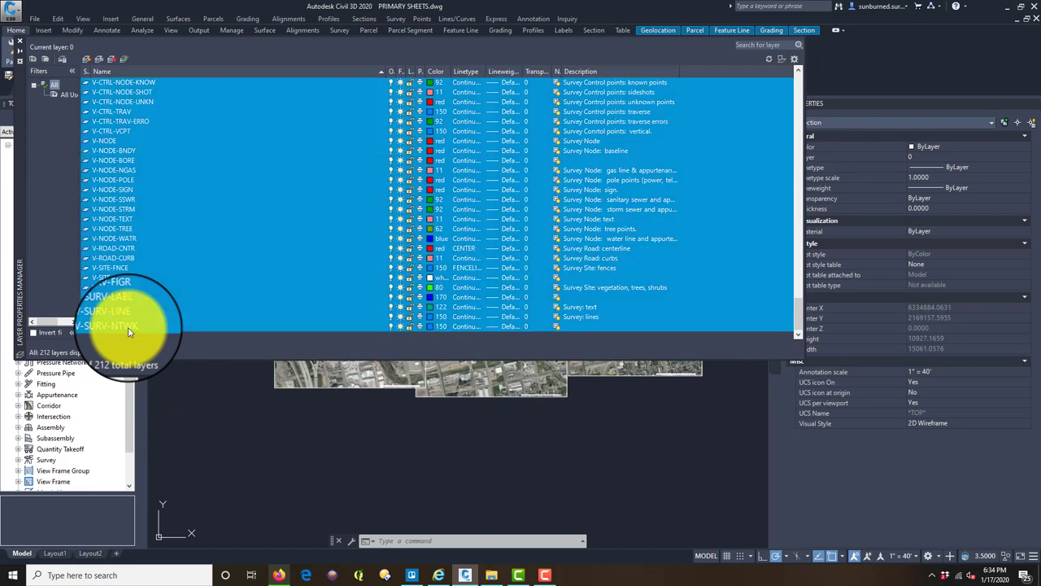
pyautogui.rightClick(135, 170)
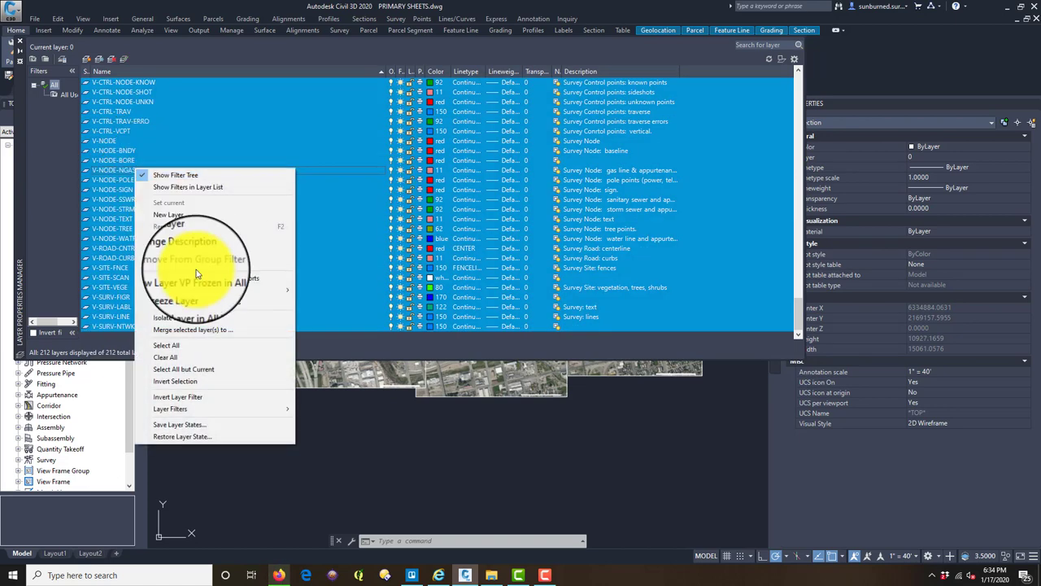
pyautogui.click(206, 331)
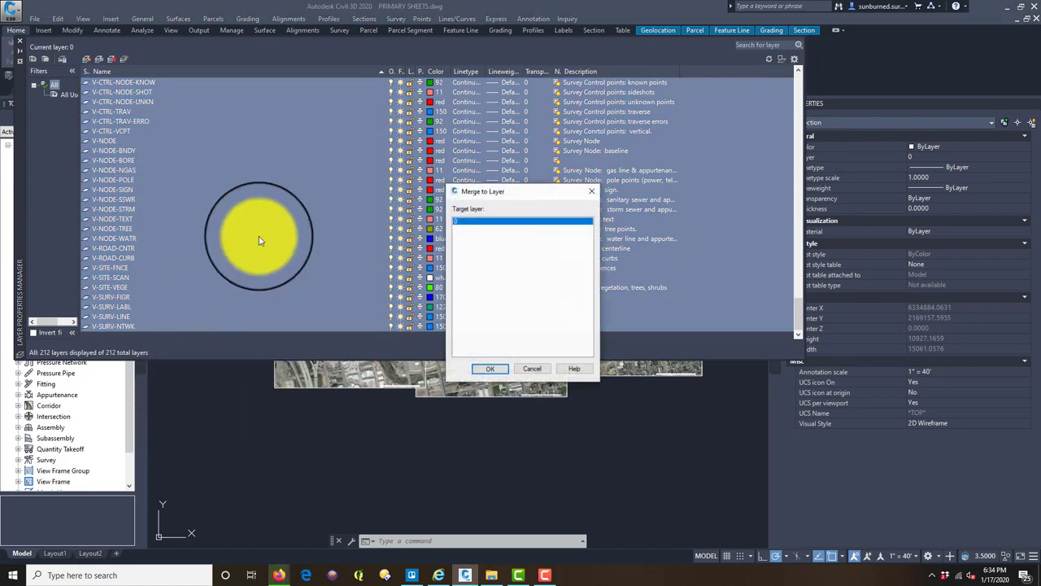
pyautogui.click(488, 368)
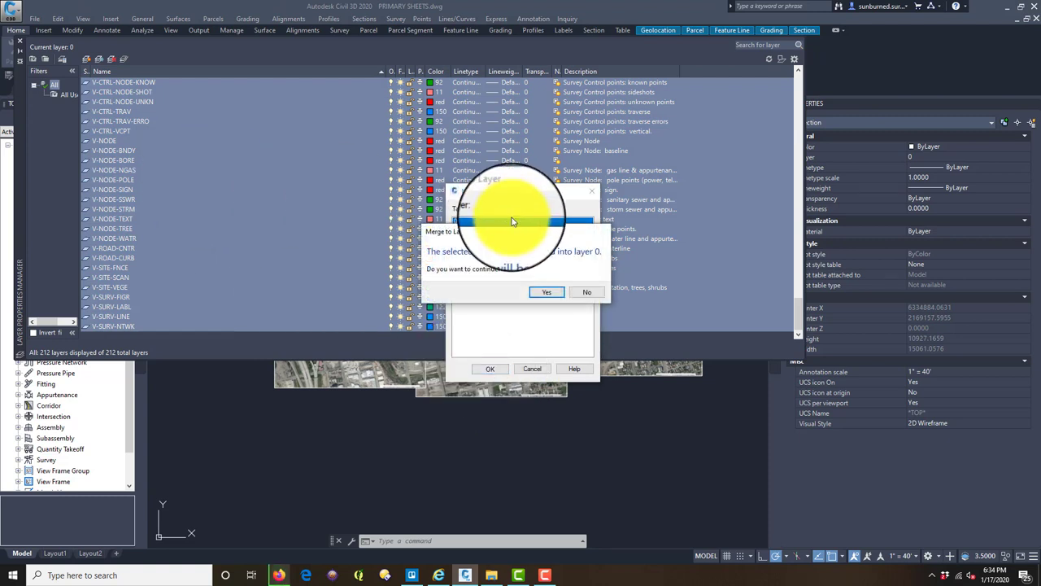
pyautogui.click(547, 293)
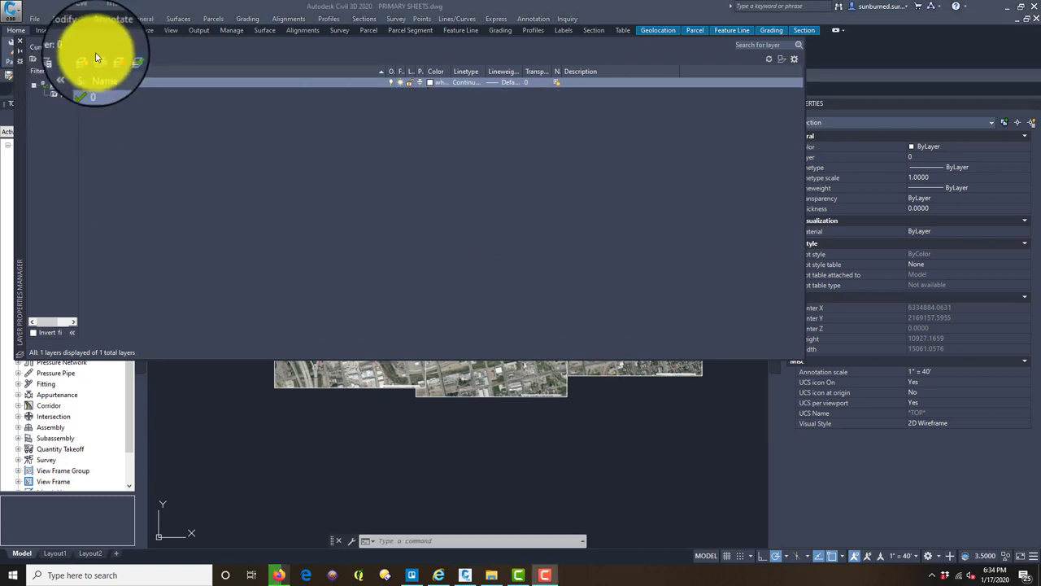
# Create a new layer named IMAGES-BING GIS BACKGROUND, fixing a typo in the name.
pyautogui.click(96, 57)
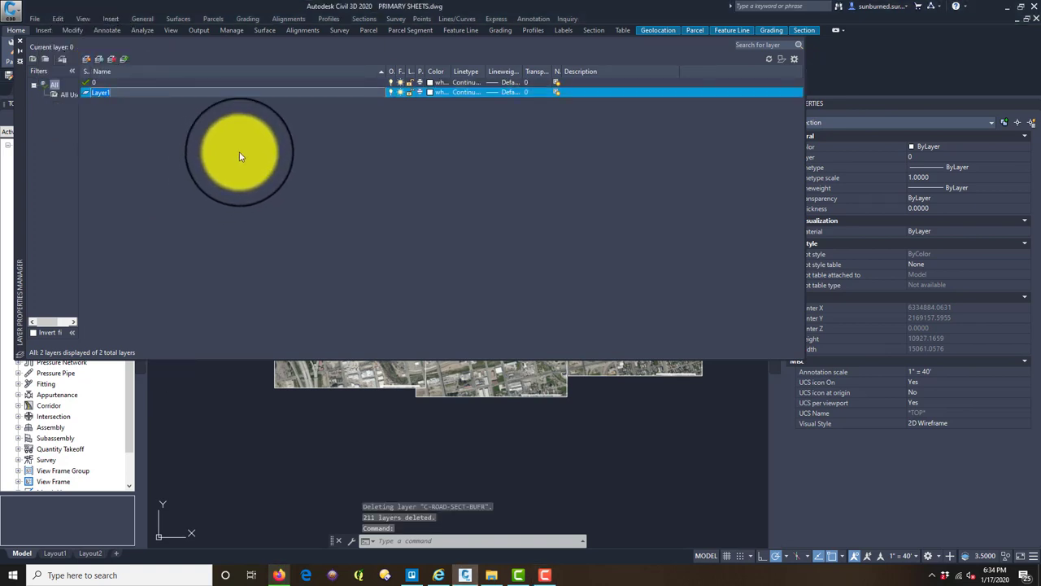
pyautogui.write('IMG')
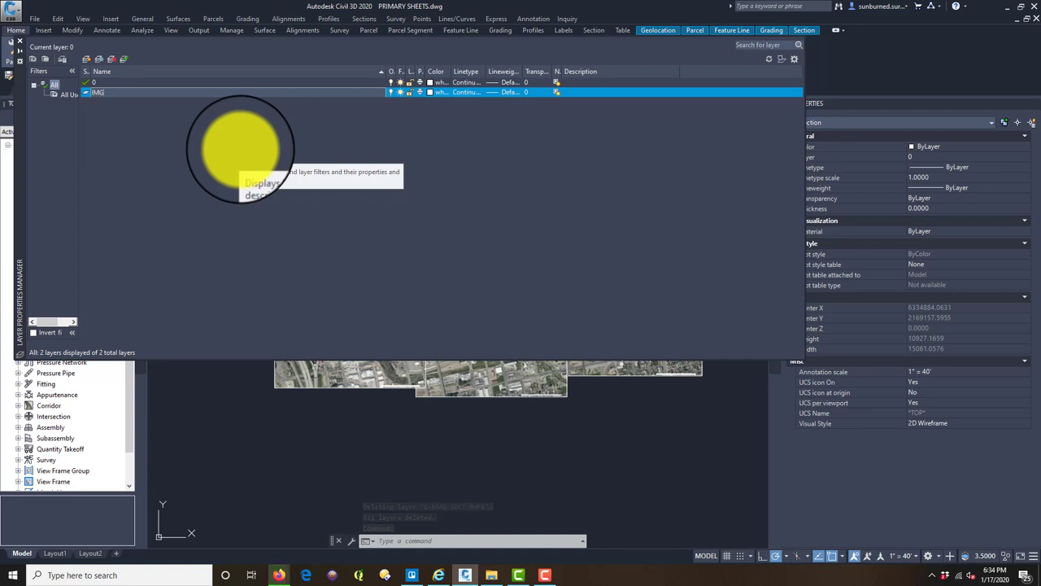
pyautogui.write('AS')
pyautogui.press('BackSpace')
pyautogui.press('BackSpace')
pyautogui.press('BackSpace')
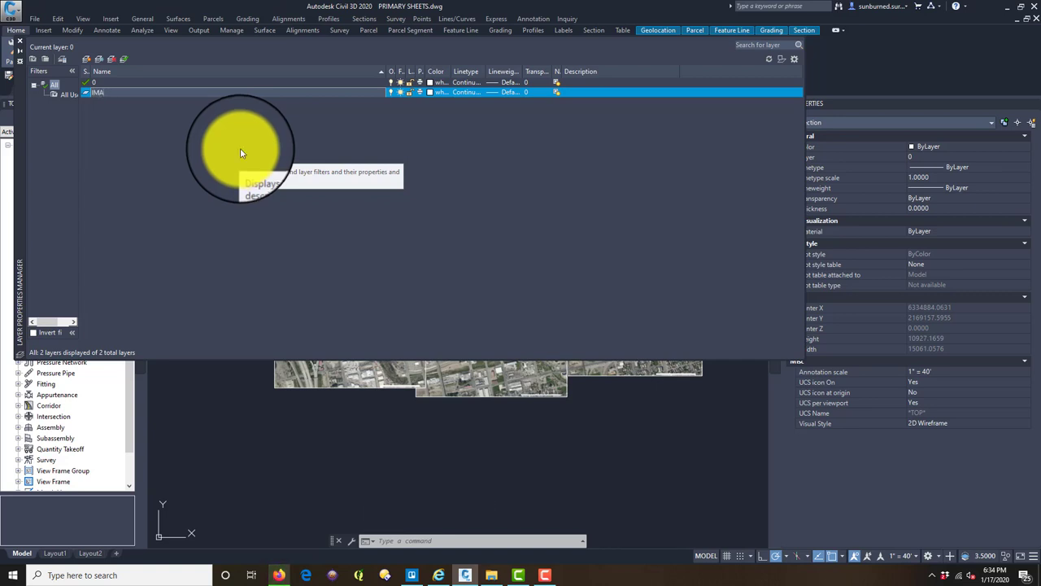
pyautogui.write('AGES-GIS')
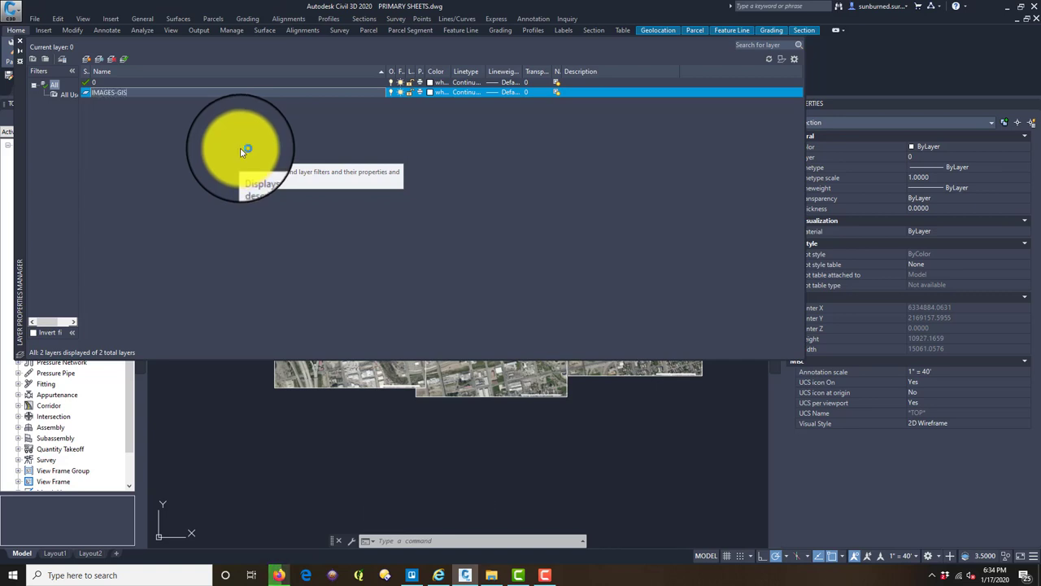
pyautogui.press('BackSpace')
pyautogui.press('BackSpace')
pyautogui.press('BackSpace')
pyautogui.write('BING GIS BACKGROUND')
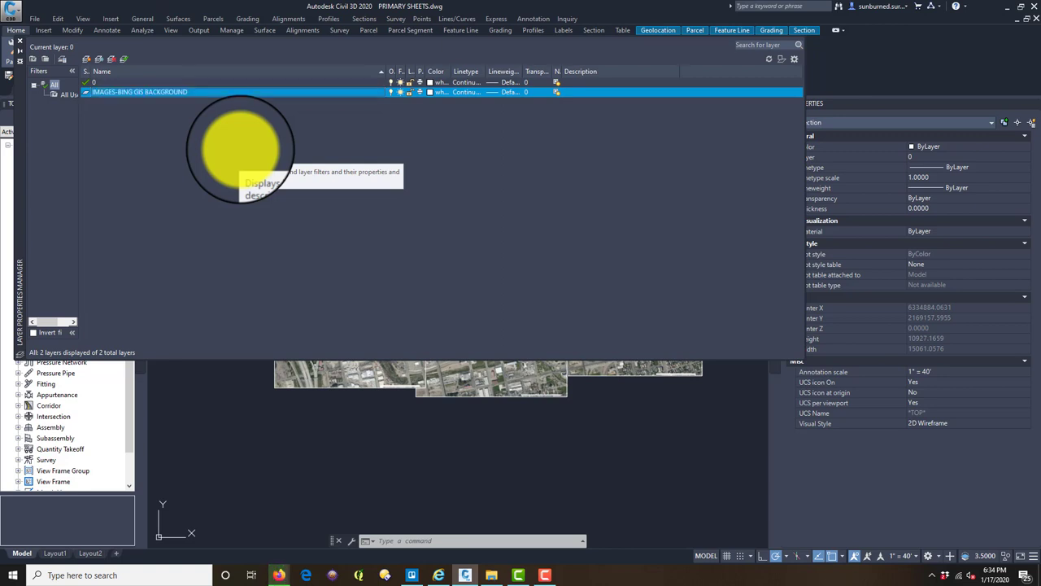
# Add two more layers, LINES-PAPER EDGE and LINES-MARGIN.
pyautogui.click(85, 60)
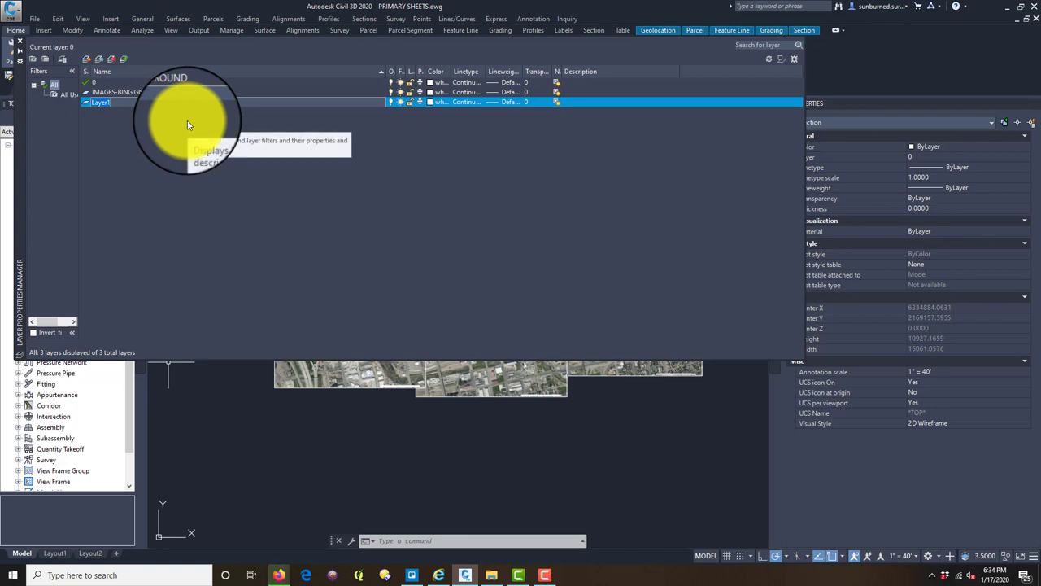
pyautogui.write('LINES-')
pyautogui.click(86, 59)
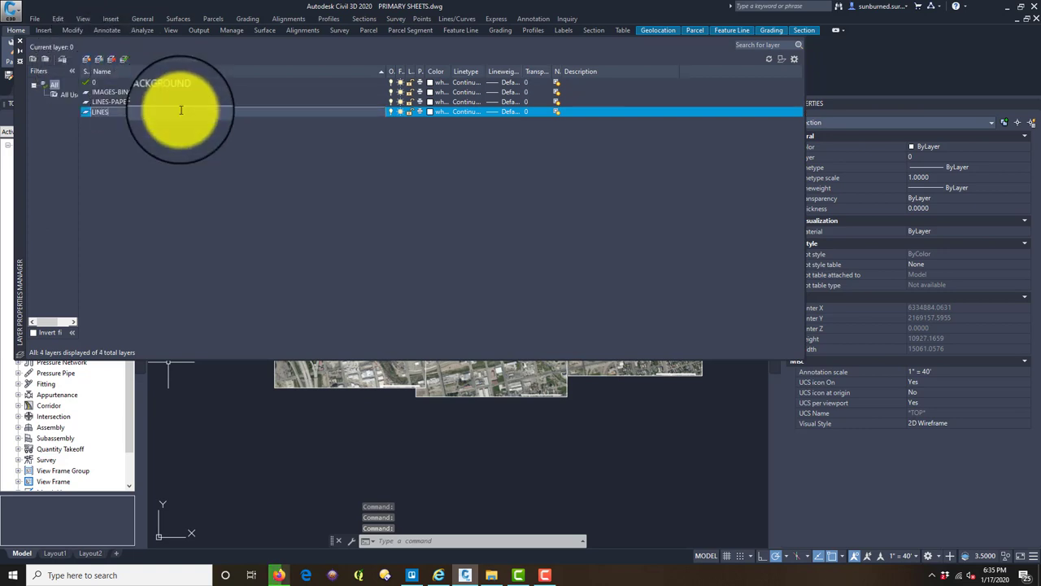
# Colour the LINES-PAPER EDGE layer magenta and the LINES-MARGIN layer blue.
pyautogui.click(429, 103)
pyautogui.click(429, 103)
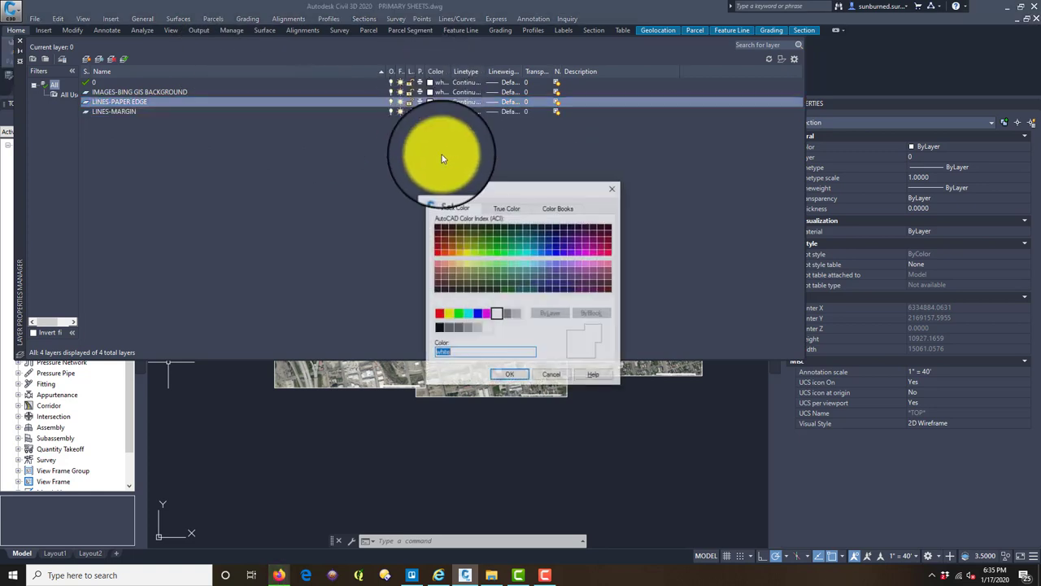
pyautogui.click(491, 316)
pyautogui.click(509, 375)
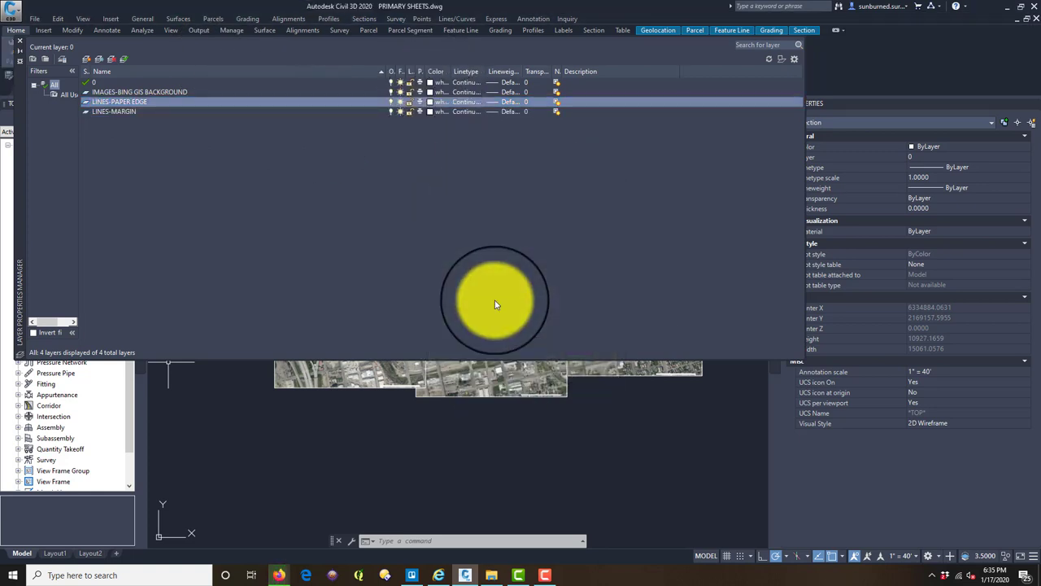
pyautogui.click(426, 111)
pyautogui.click(429, 111)
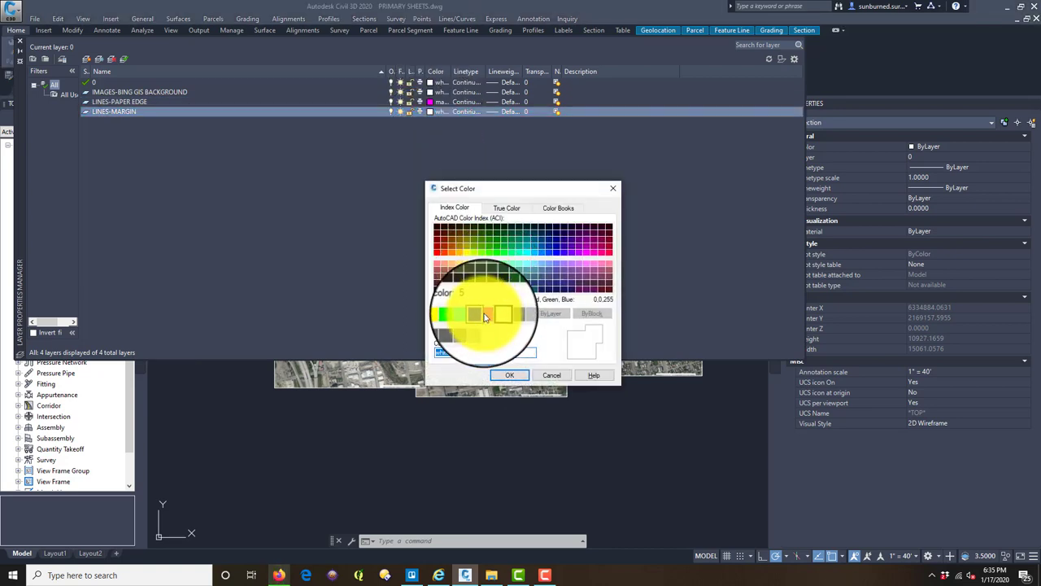
pyautogui.click(513, 375)
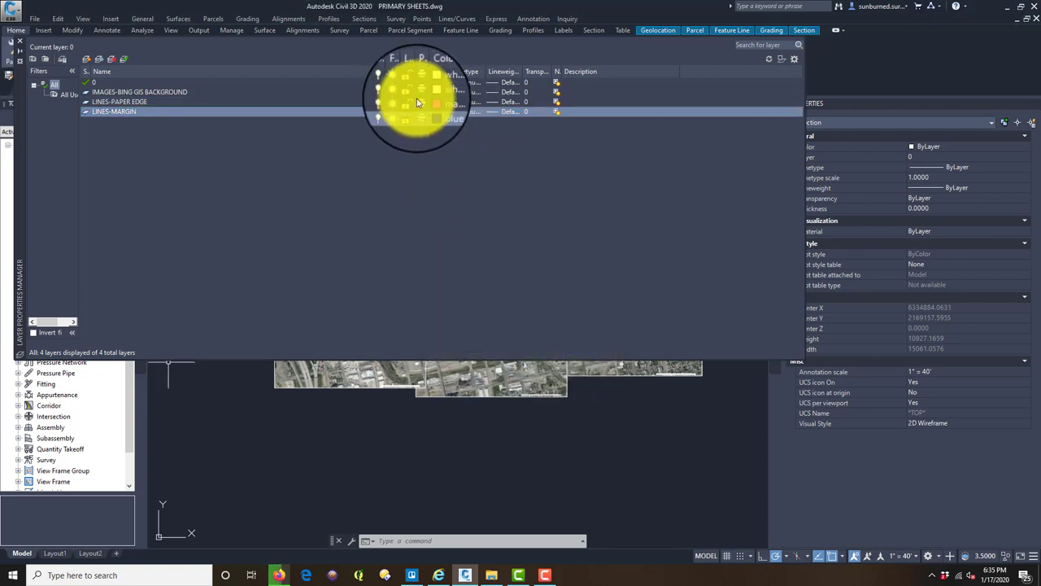
# Set both IMAGES-BING GIS BACKGROUND and LINES-PAPER EDGE layers to red.
pyautogui.moveTo(431, 93); pyautogui.dragTo(435, 102)
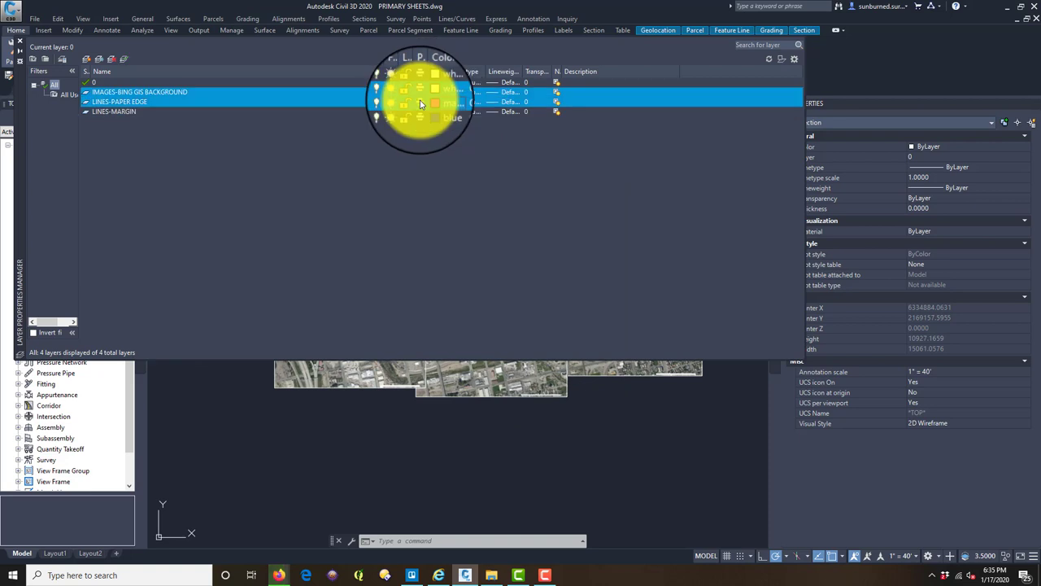
pyautogui.click(430, 96)
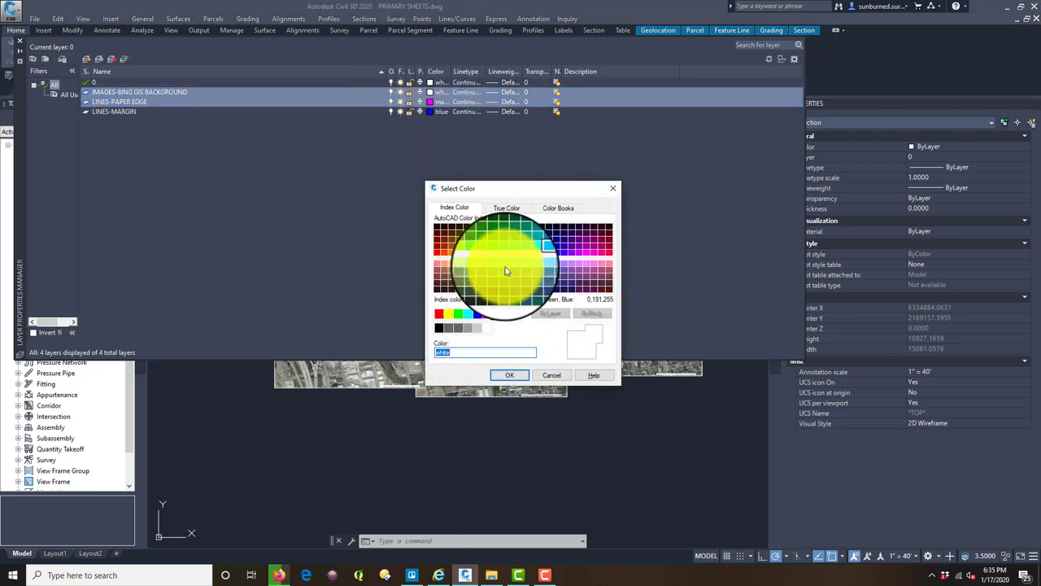
pyautogui.click(439, 315)
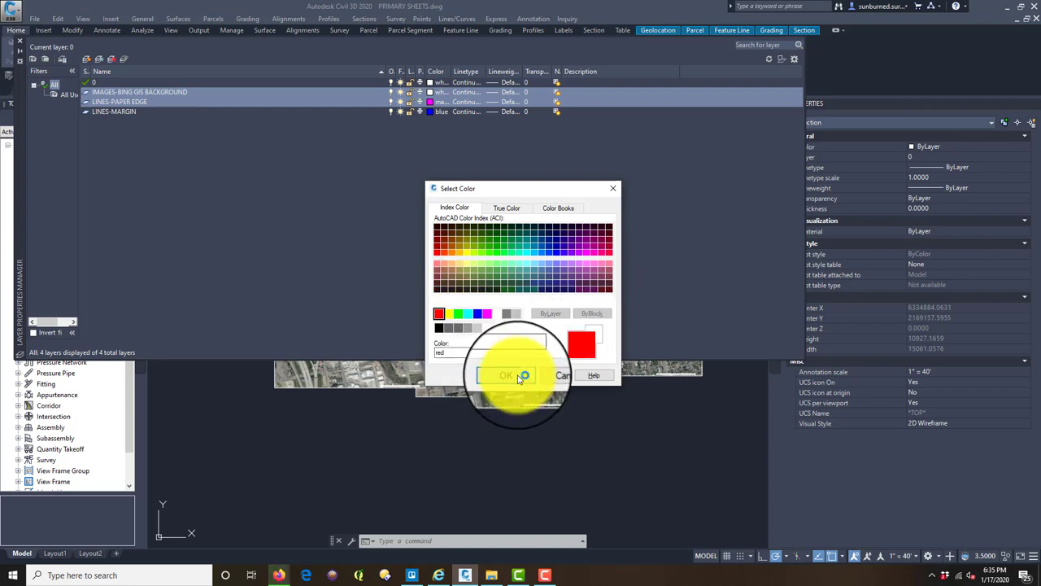
pyautogui.click(506, 376)
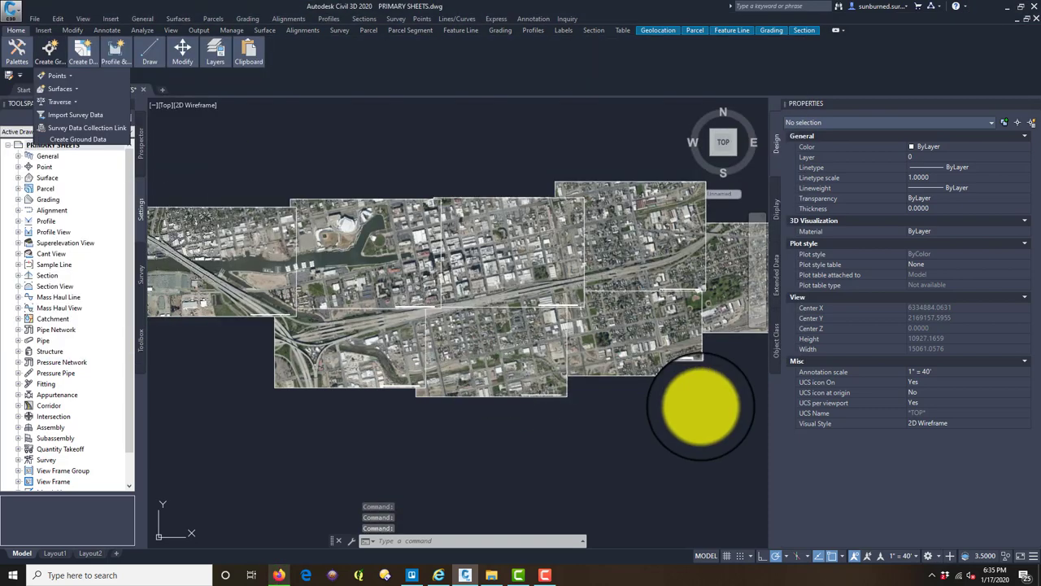
# Move all eight captured aerial map images onto the IMAGES-BING GIS BACKGROUND layer.
pyautogui.scroll(-3, 697, 396)
pyautogui.click(646, 430)
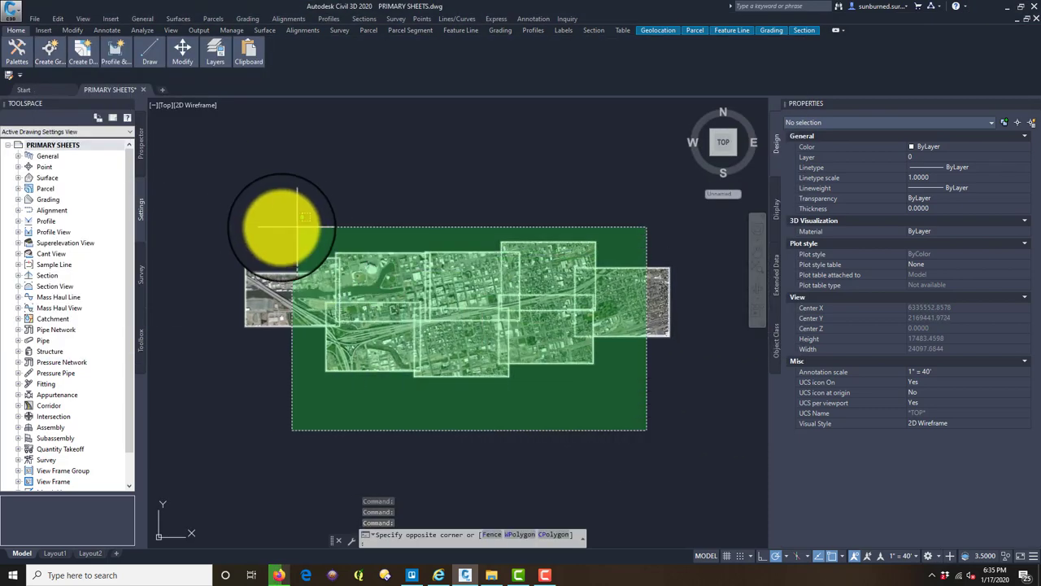
pyautogui.click(272, 228)
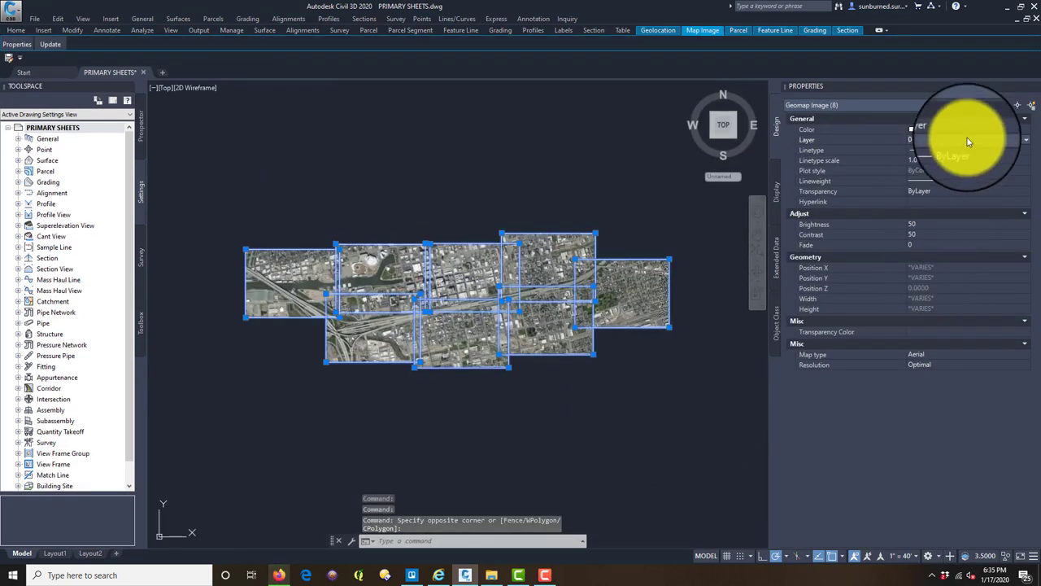
pyautogui.click(967, 140)
pyautogui.click(968, 161)
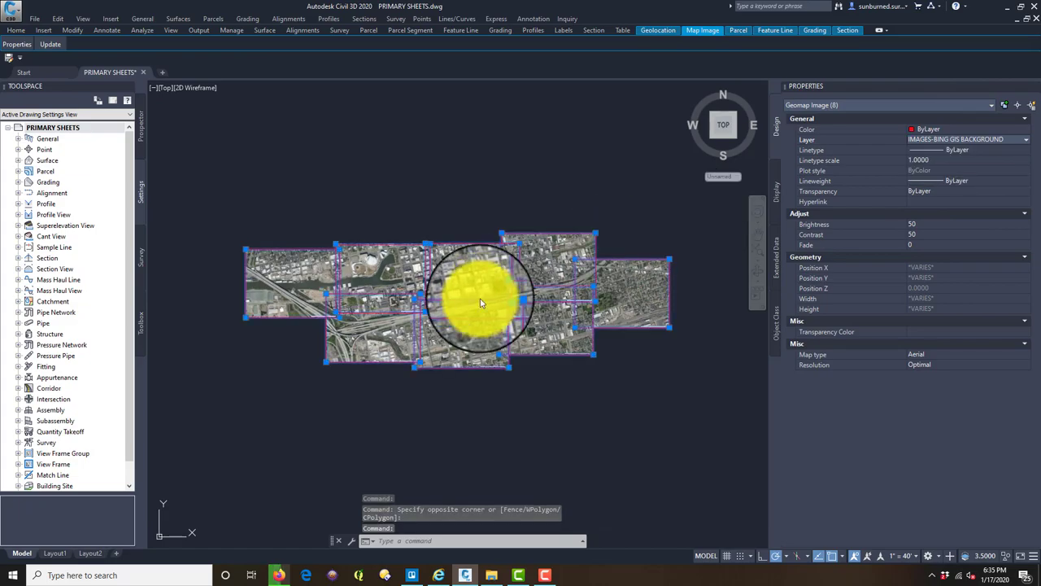
pyautogui.press('Escape')
# Pan and zoom across the aerial mosaic, now shown without its red tile frames.
pyautogui.scroll(2, 411, 297)
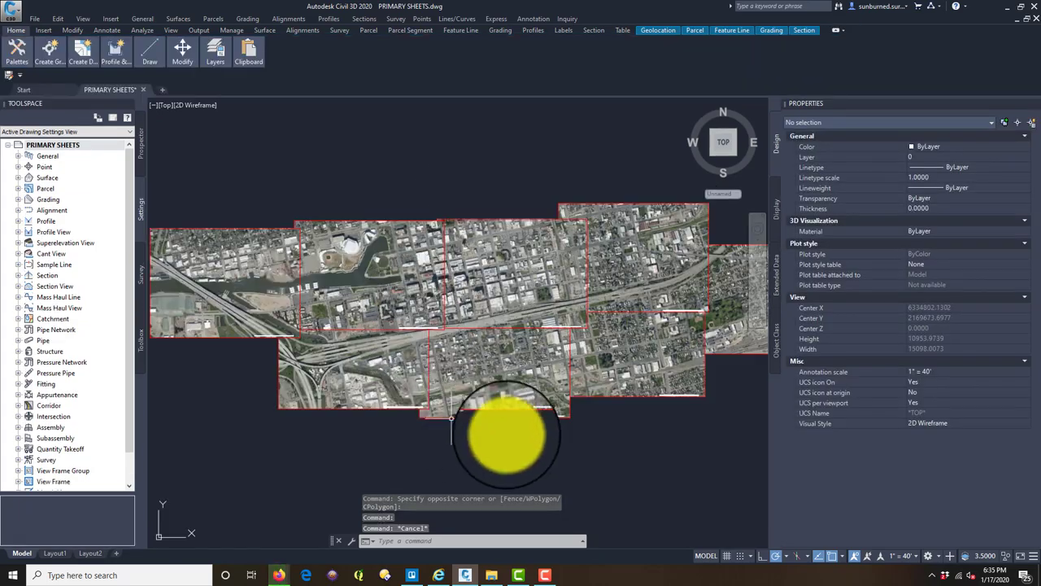
pyautogui.scroll(7, 342, 302)
pyautogui.scroll(-3, 486, 346)
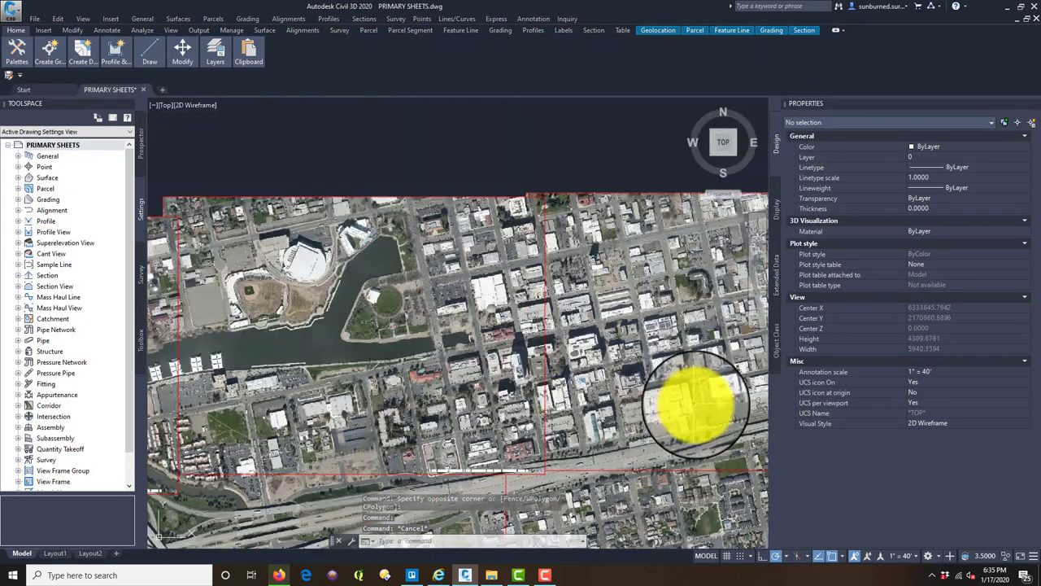
pyautogui.moveTo(675, 407); pyautogui.dragTo(314, 367, button='middle')
pyautogui.scroll(-2, 569, 244)
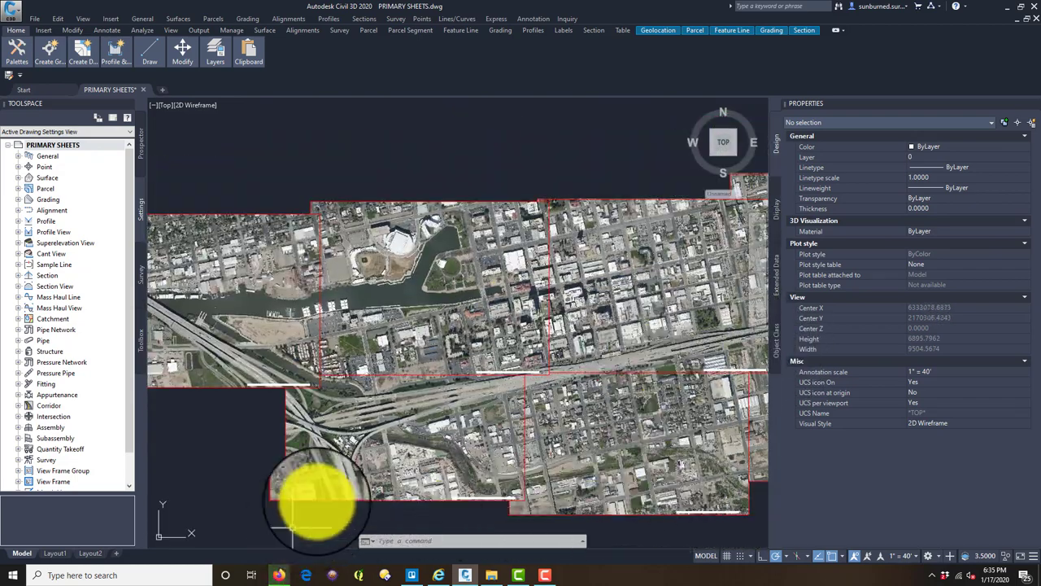
pyautogui.moveTo(476, 288); pyautogui.dragTo(420, 271, button='middle')
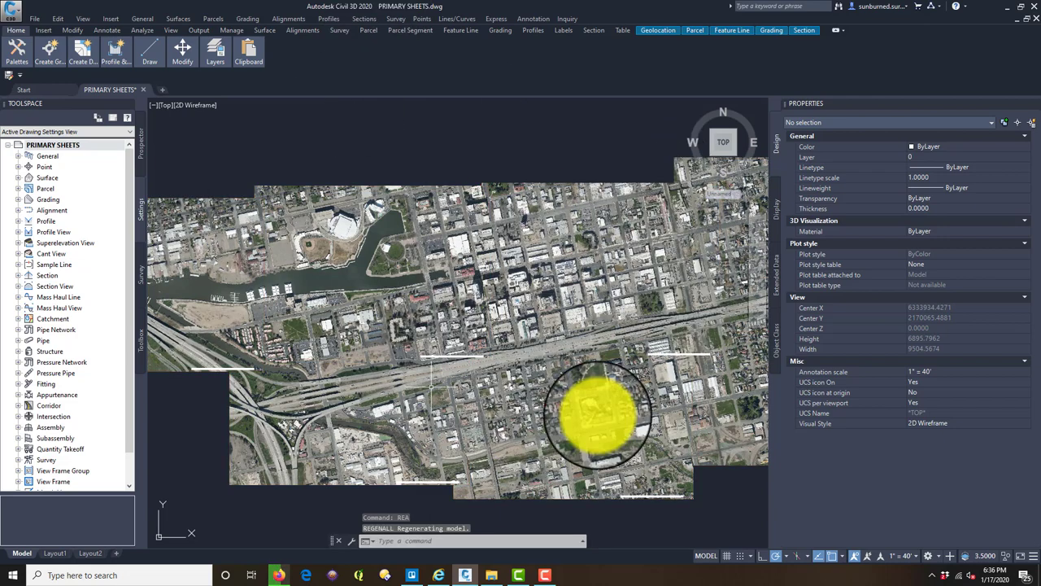
pyautogui.click(561, 412)
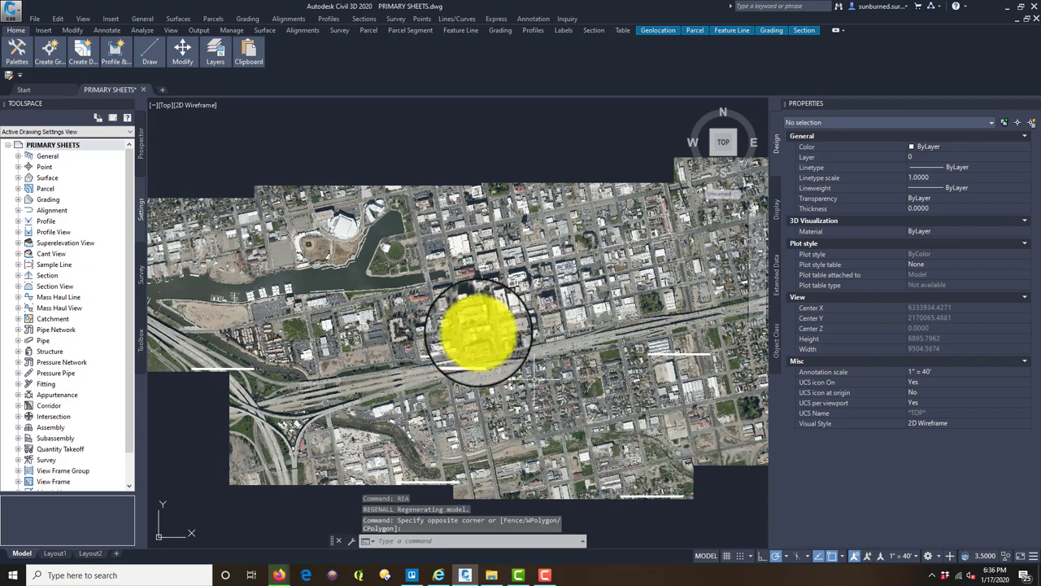
pyautogui.moveTo(581, 326); pyautogui.dragTo(806, 315, button='middle')
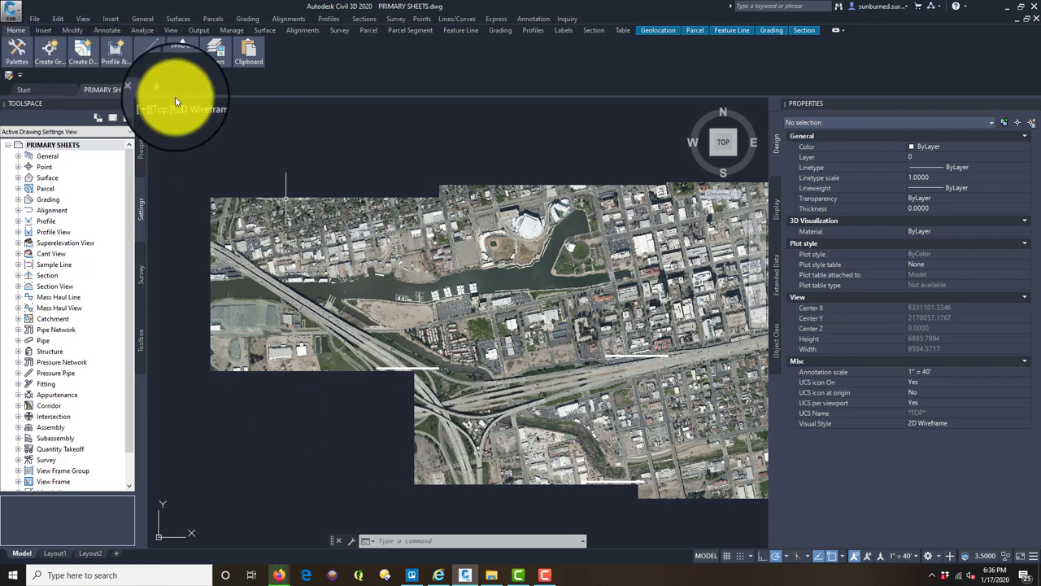
# Turn on the Map Aerial online map and frame the highway interchange gap.
pyautogui.click(86, 57)
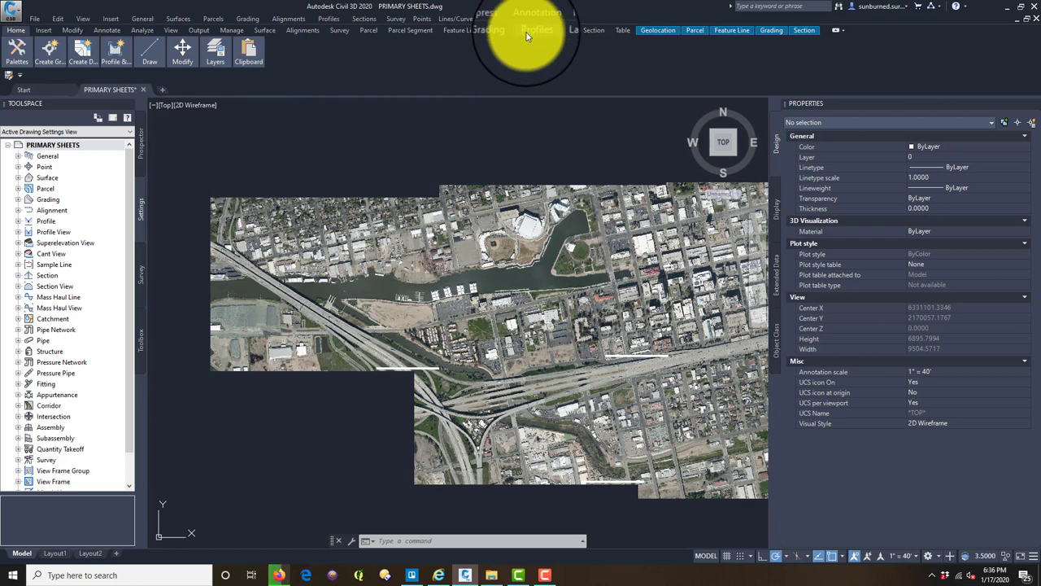
pyautogui.click(655, 31)
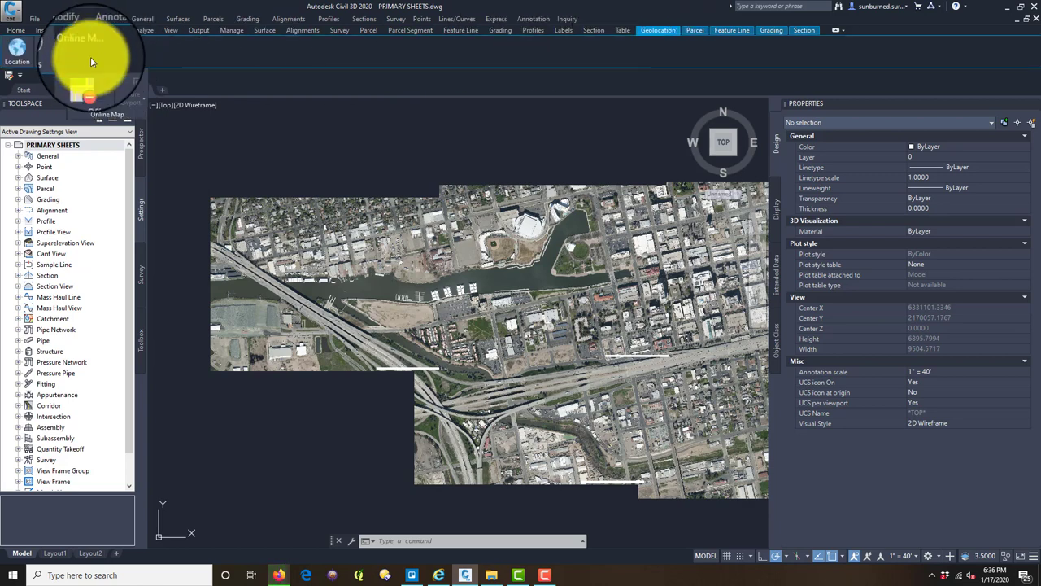
pyautogui.click(96, 100)
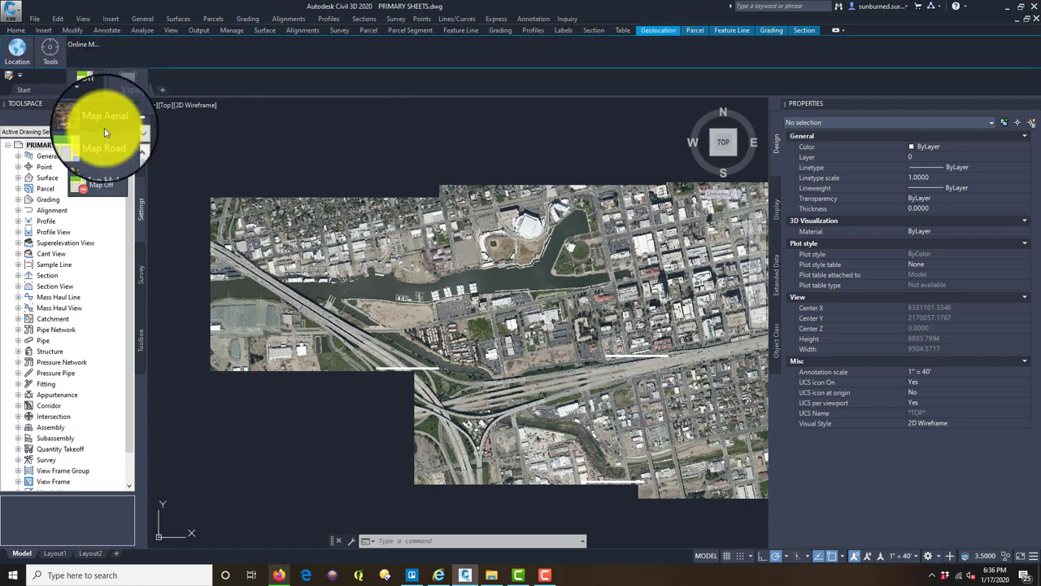
pyautogui.click(104, 131)
pyautogui.scroll(2, 264, 427)
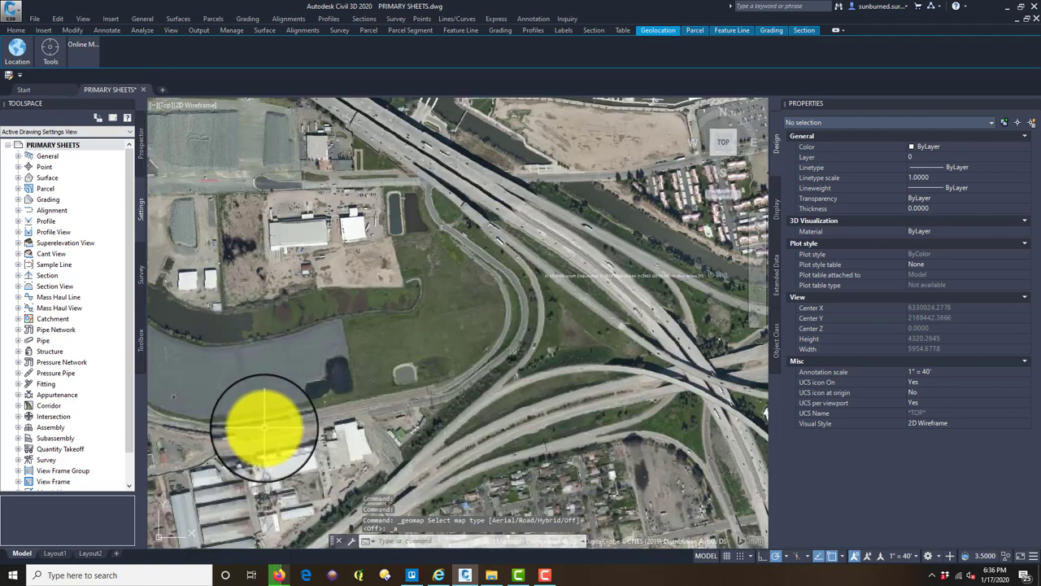
pyautogui.scroll(2, 262, 427)
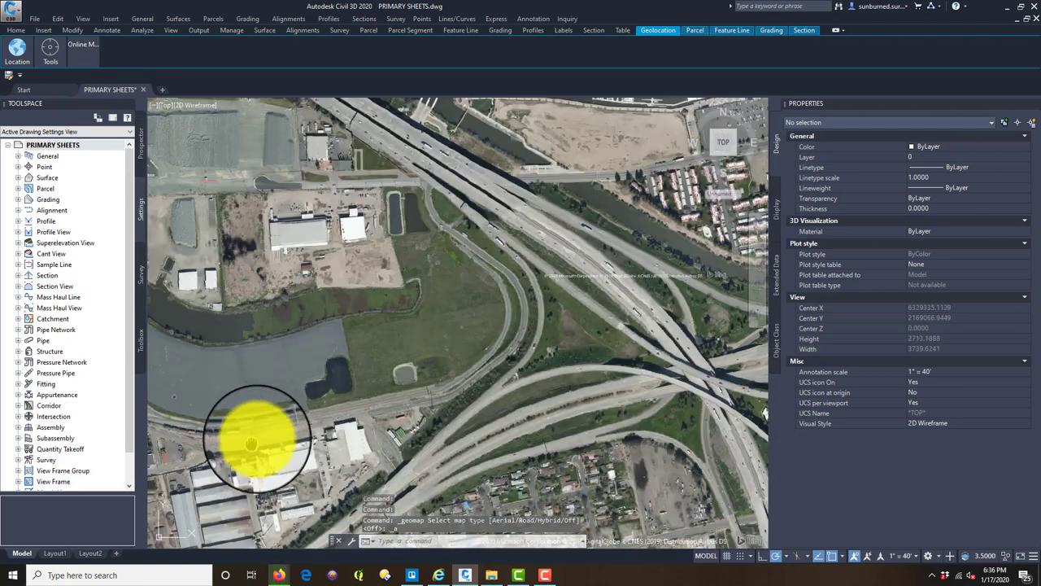
pyautogui.moveTo(252, 444); pyautogui.dragTo(203, 416, button='middle')
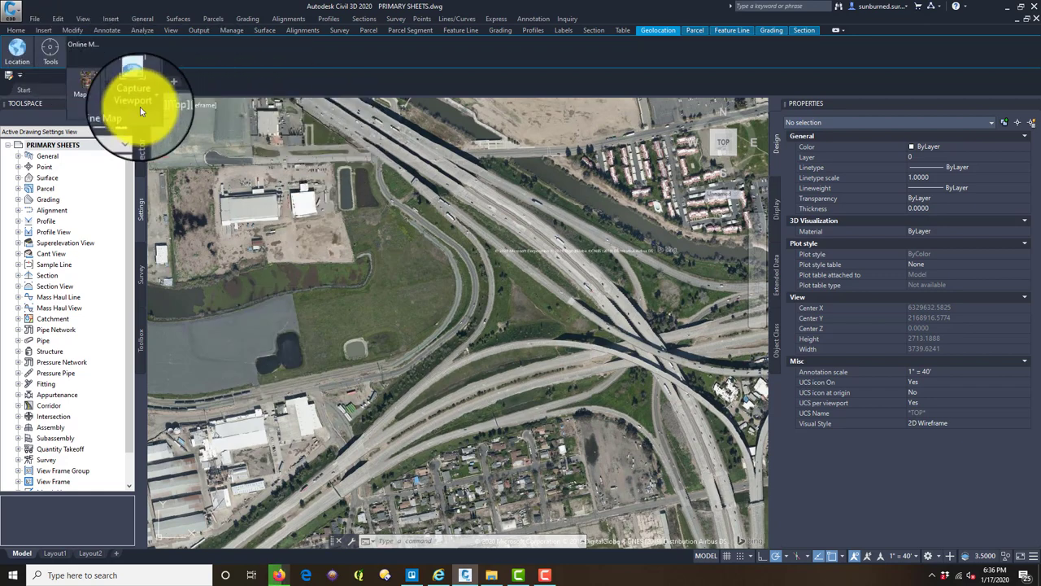
# Capture the aerial view as a new tile, then switch the online map off.
pyautogui.click(138, 105)
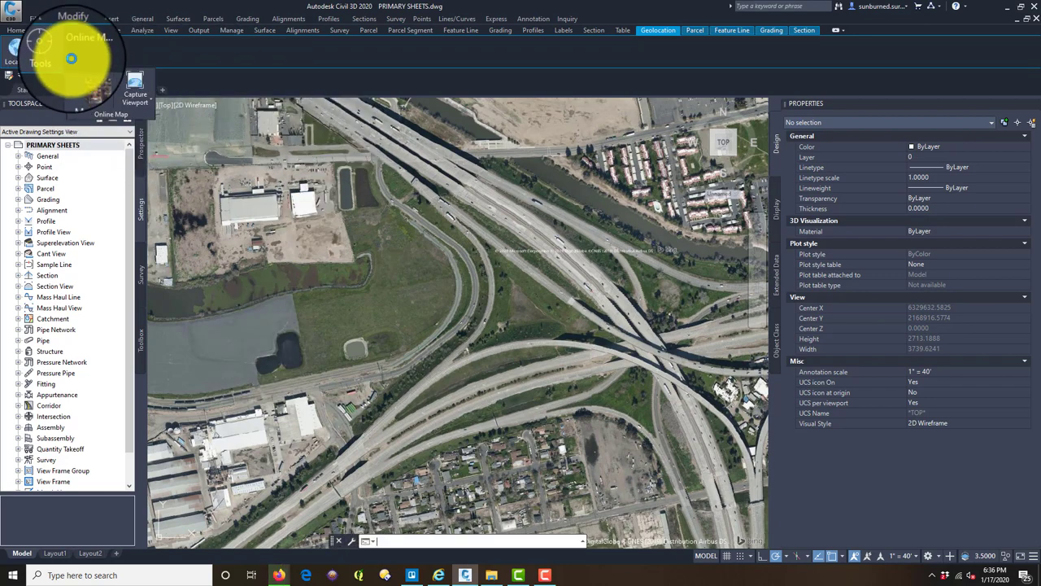
pyautogui.click(96, 102)
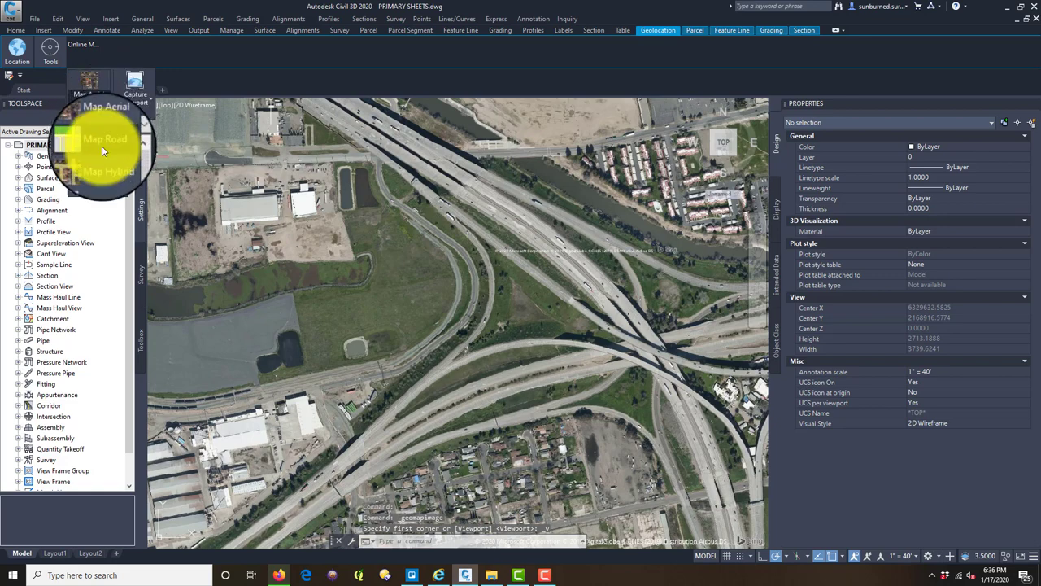
pyautogui.click(103, 204)
pyautogui.scroll(-3, 297, 197)
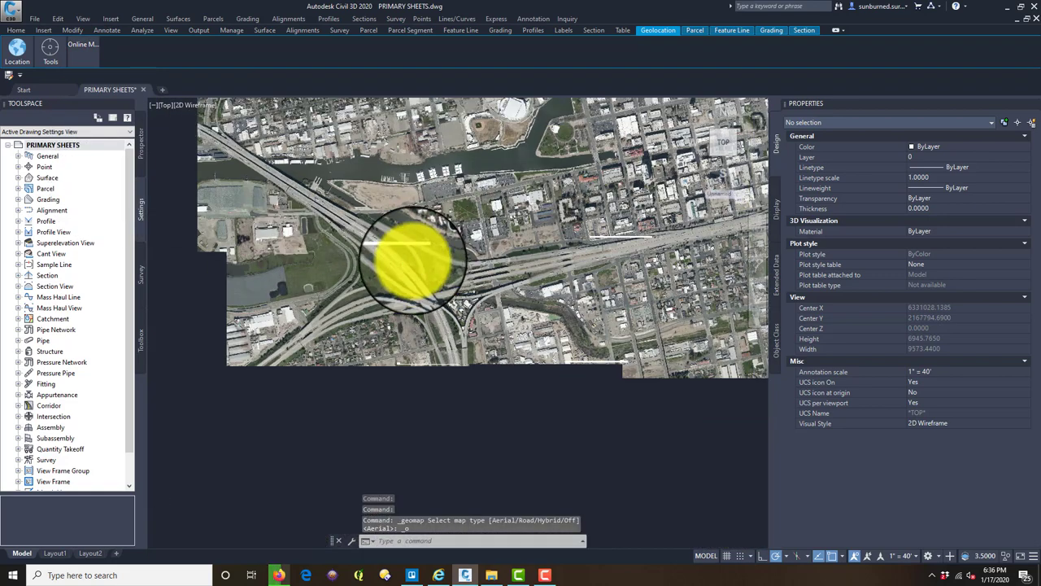
pyautogui.scroll(-5, 398, 277)
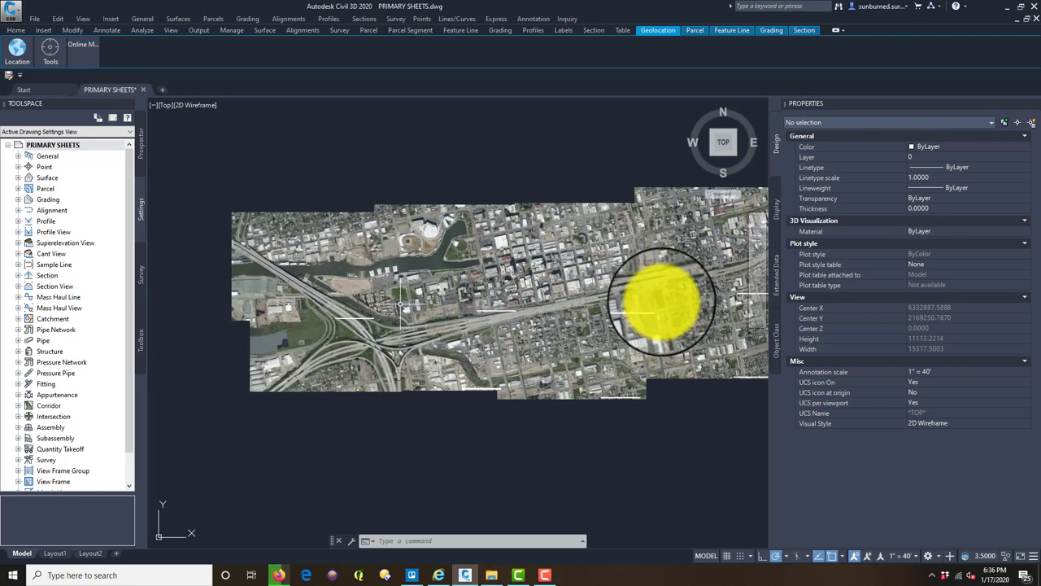
# Centre the completed mosaic in view and save the PRIMARY SHEETS drawing.
pyautogui.moveTo(430, 337)
pyautogui.mouseDown(button='middle')
pyautogui.moveTo(326, 367)
pyautogui.moveTo(390, 350)
pyautogui.mouseUp(button='middle')
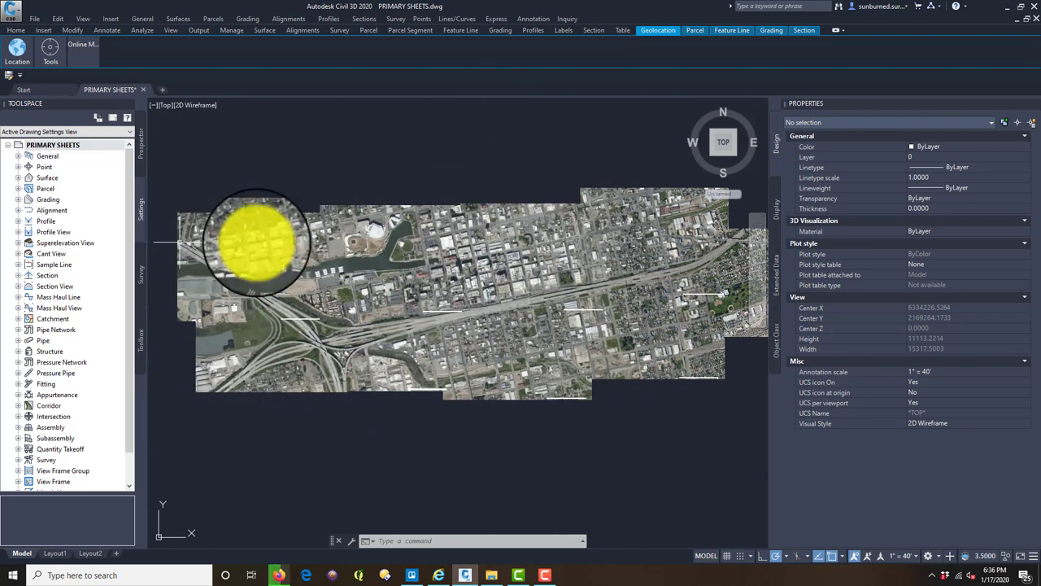
pyautogui.moveTo(562, 367); pyautogui.dragTo(551, 400, button='middle')
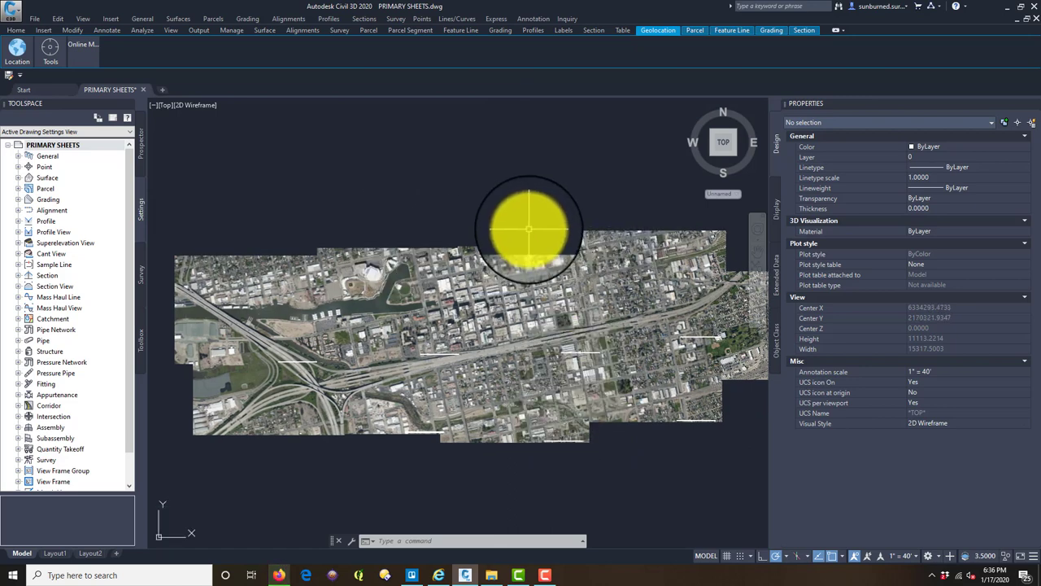
pyautogui.click(32, 19)
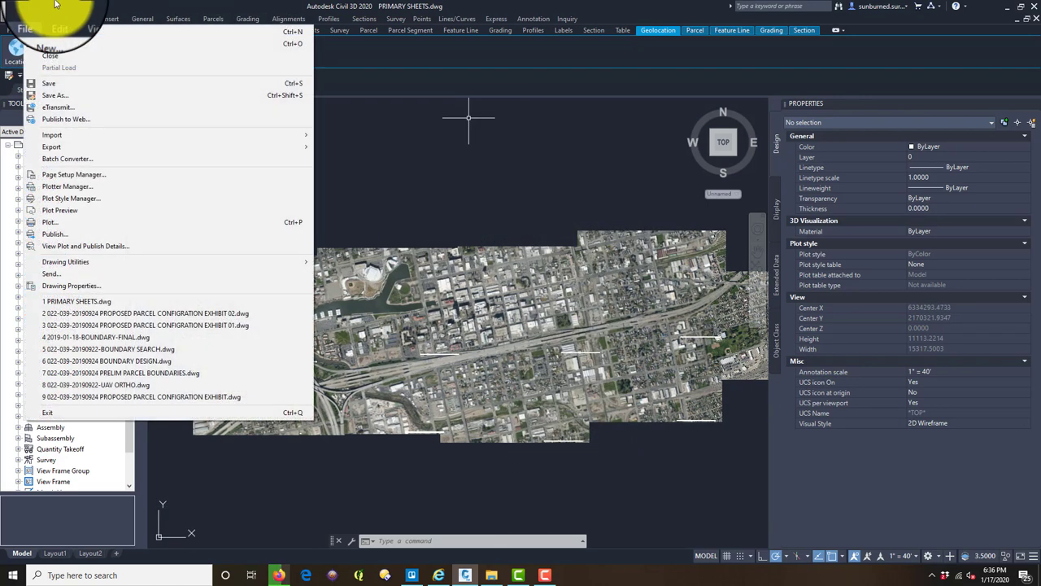
pyautogui.click(65, 93)
pyautogui.click(45, 12)
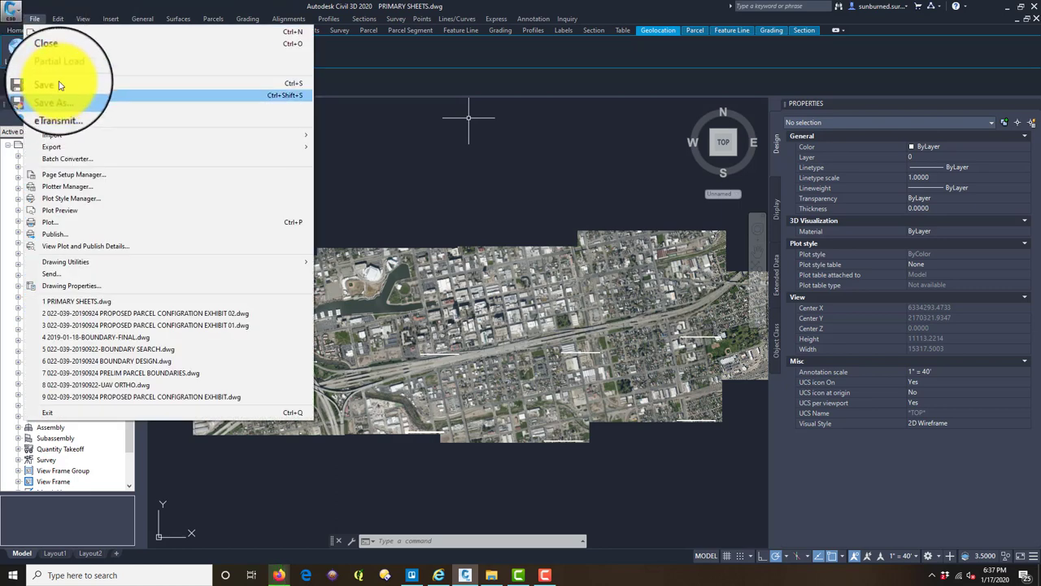
pyautogui.click(362, 262)
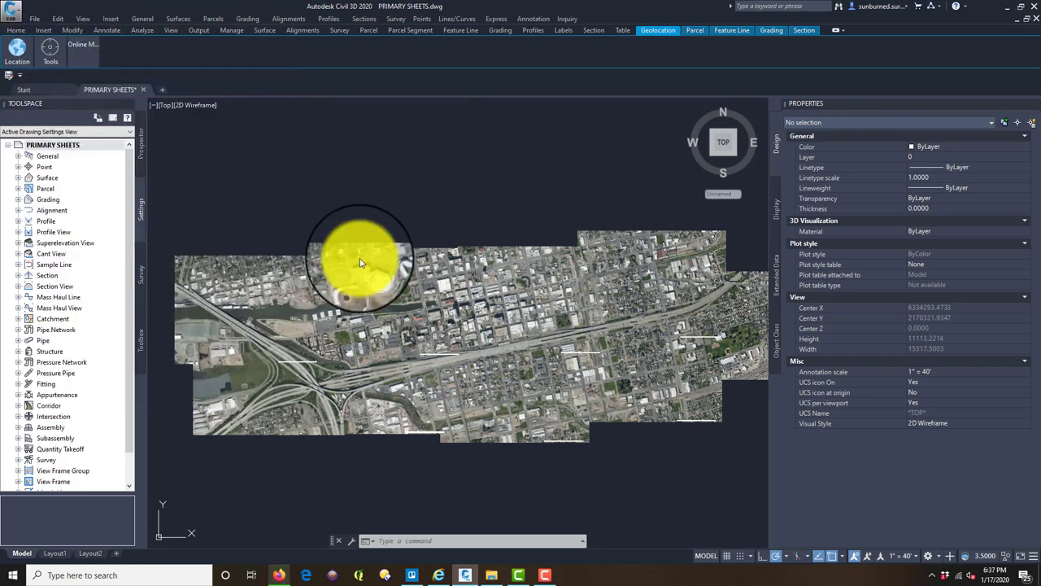